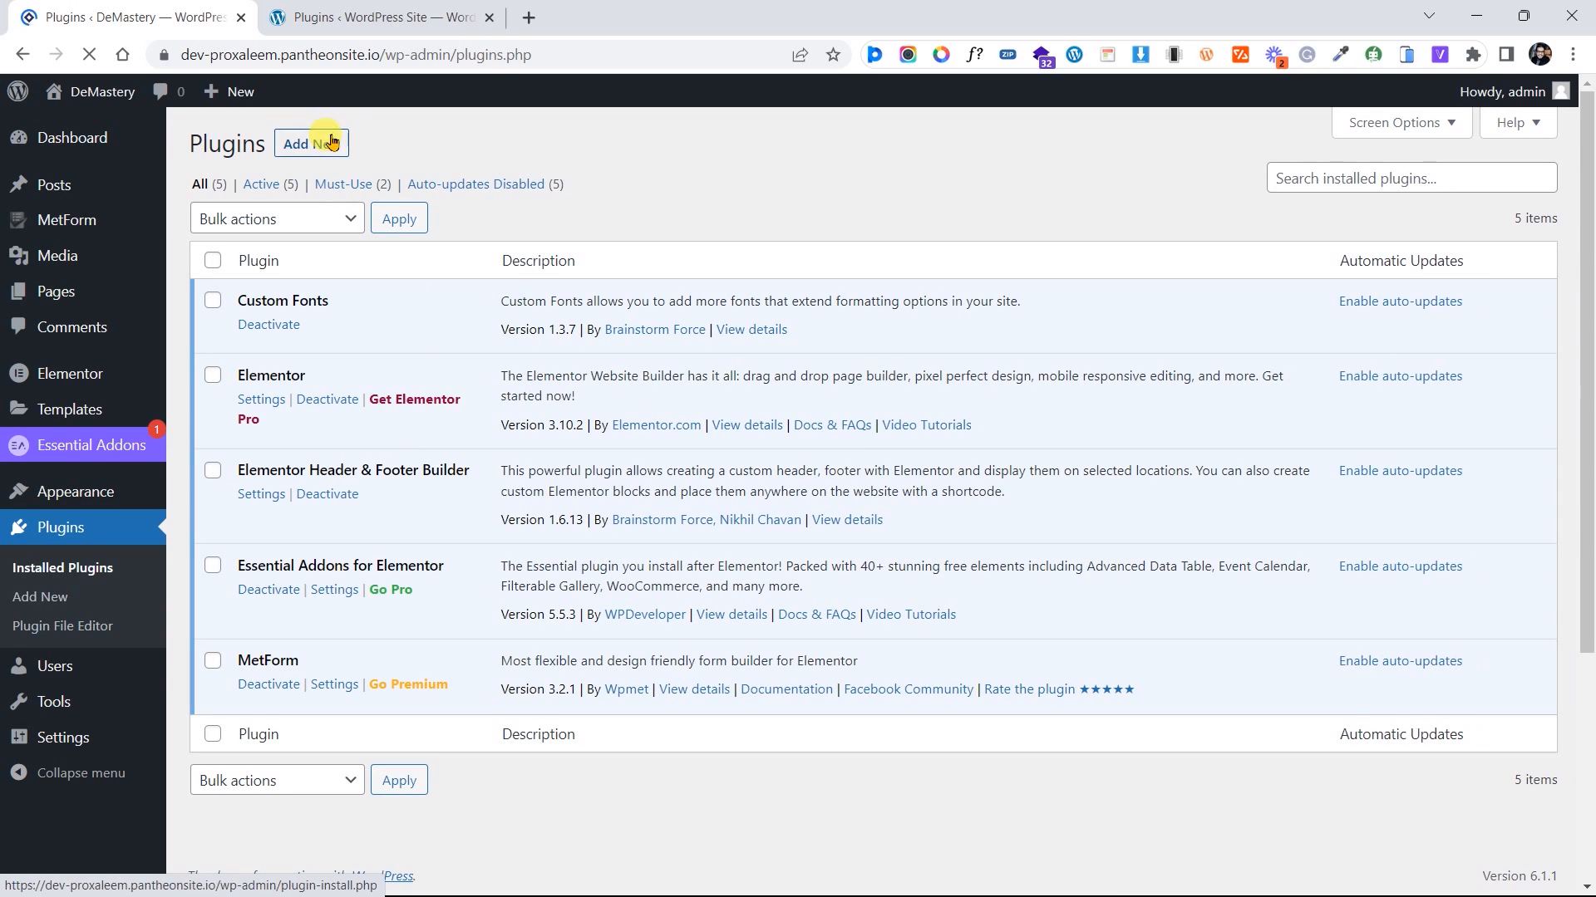
# Search the plugin directory for 'wpvivid', then install and activate Migration, Backup, Staging – WPvivid
pyautogui.click(332, 142)
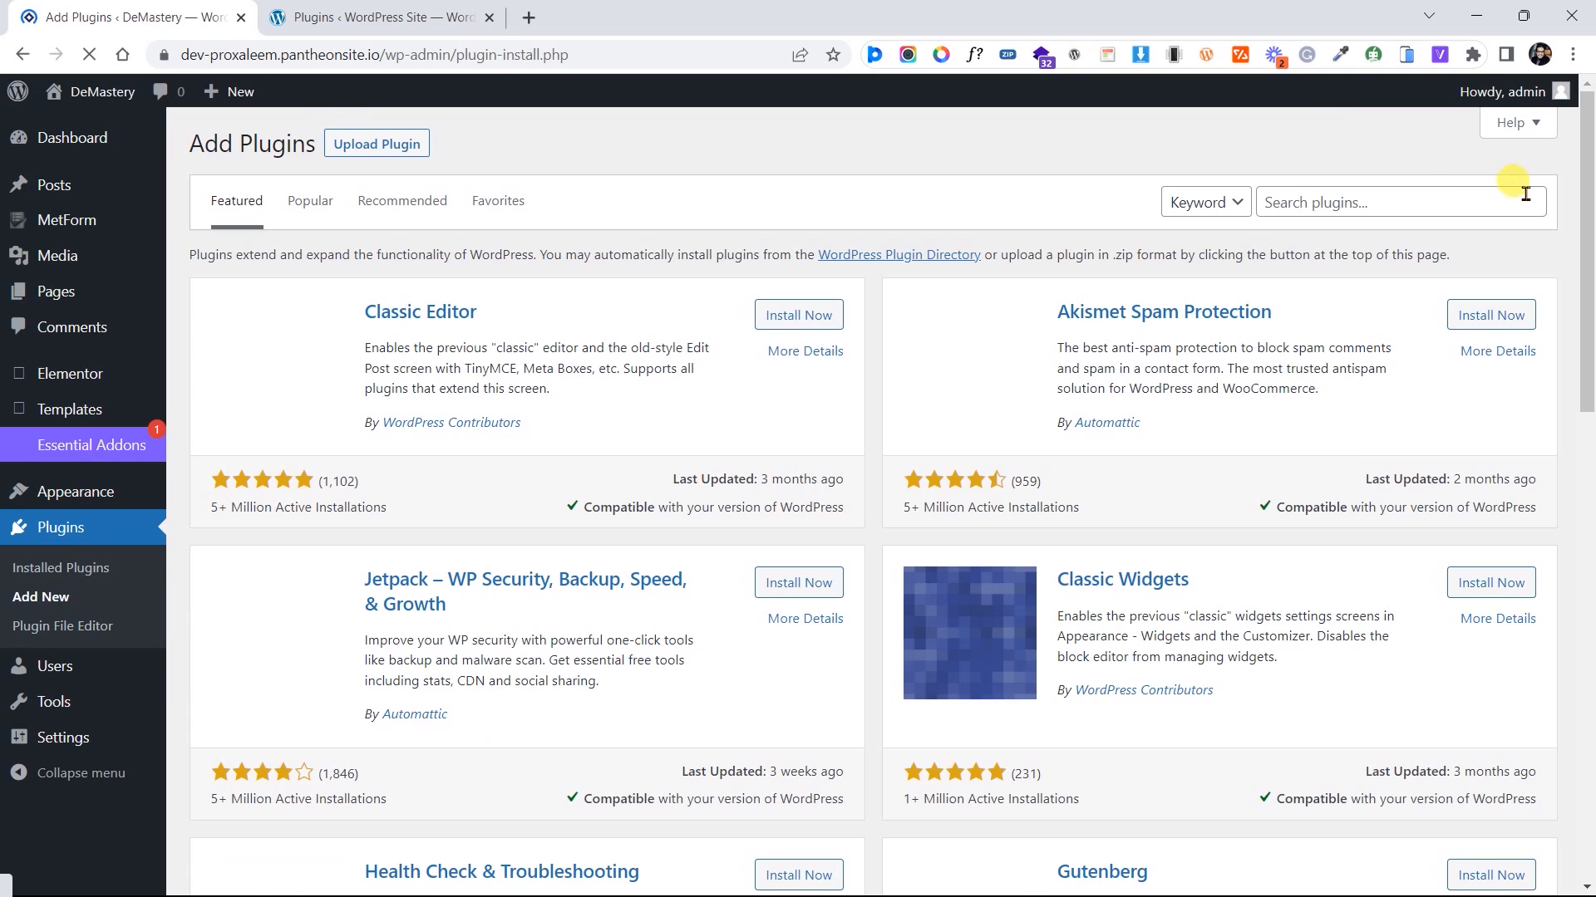
pyautogui.click(1428, 202)
pyautogui.write('wpv')
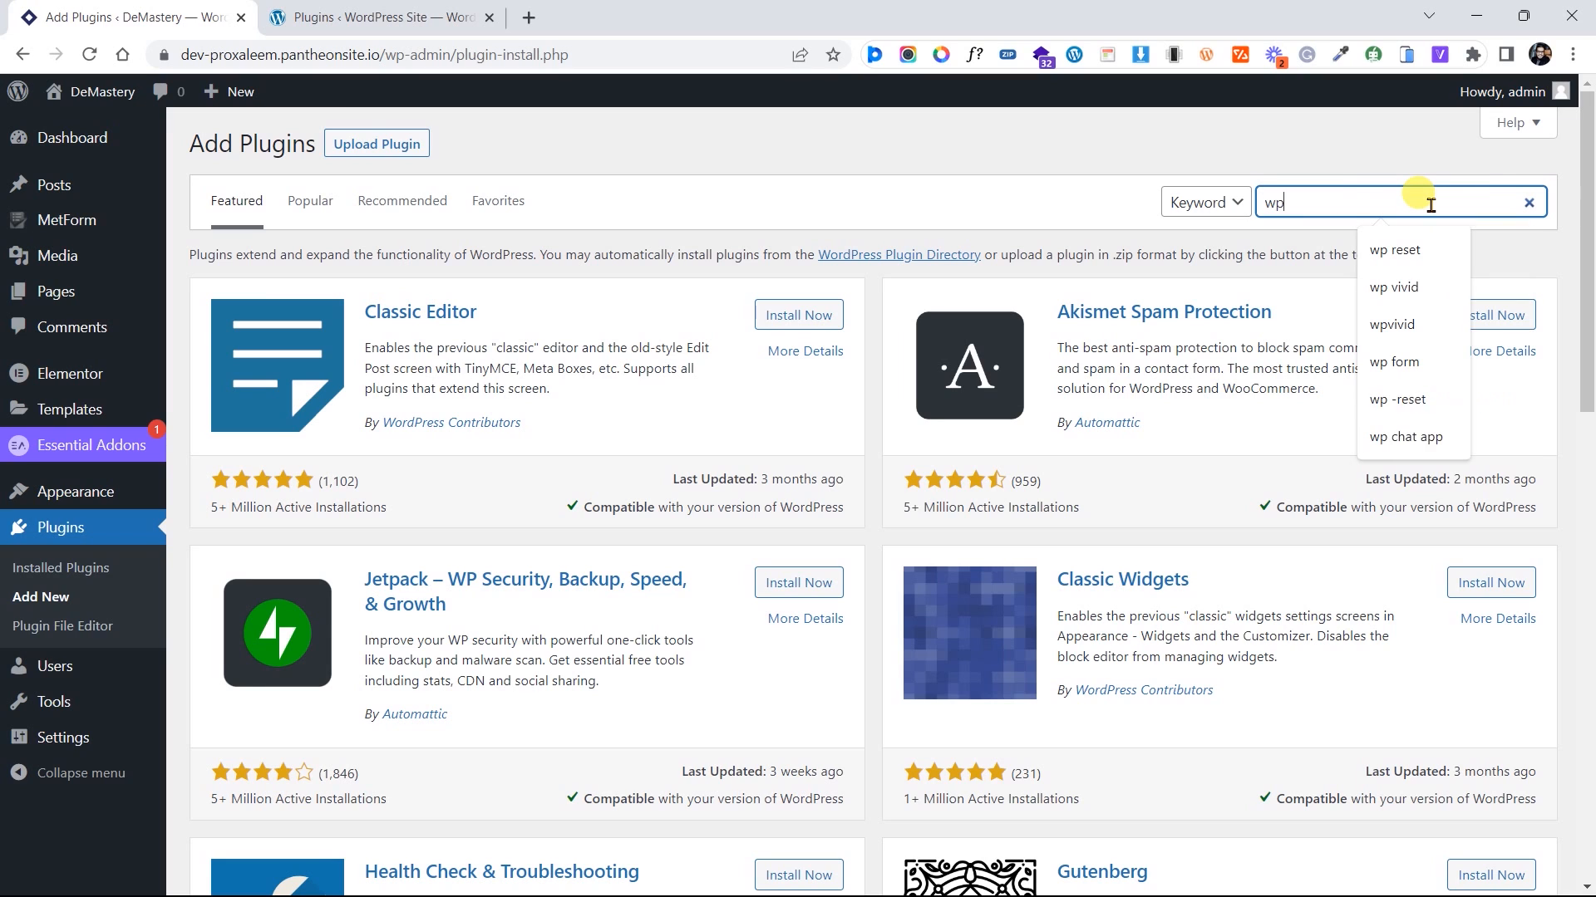
pyautogui.write('ivs')
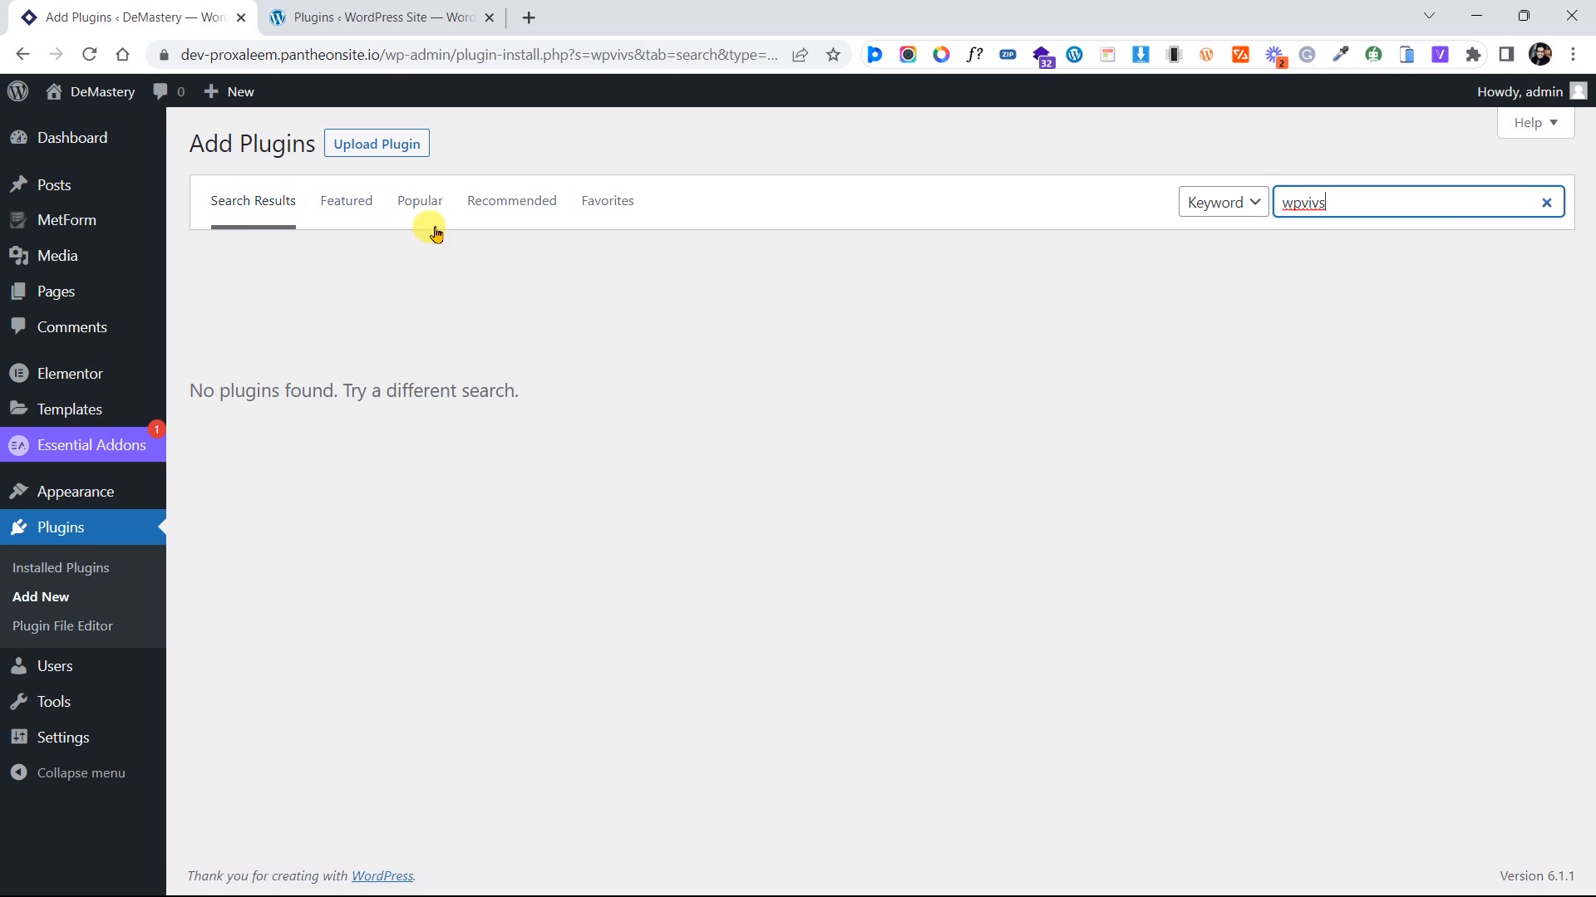
pyautogui.press('BackSpace')
pyautogui.write('d')
pyautogui.press('BackSpace')
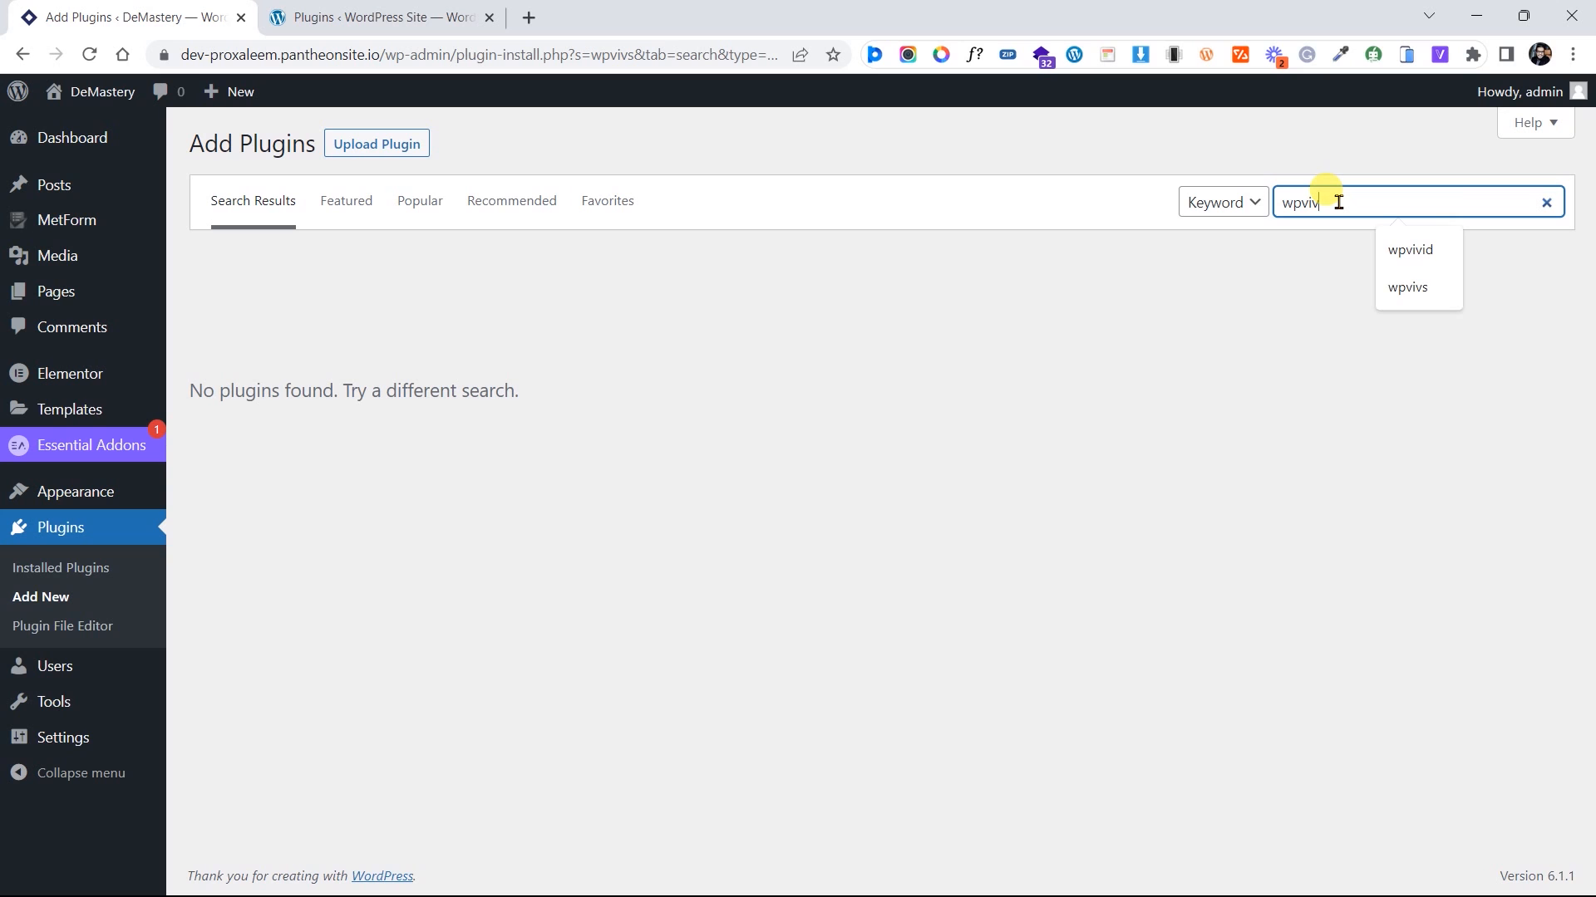
pyautogui.write('id')
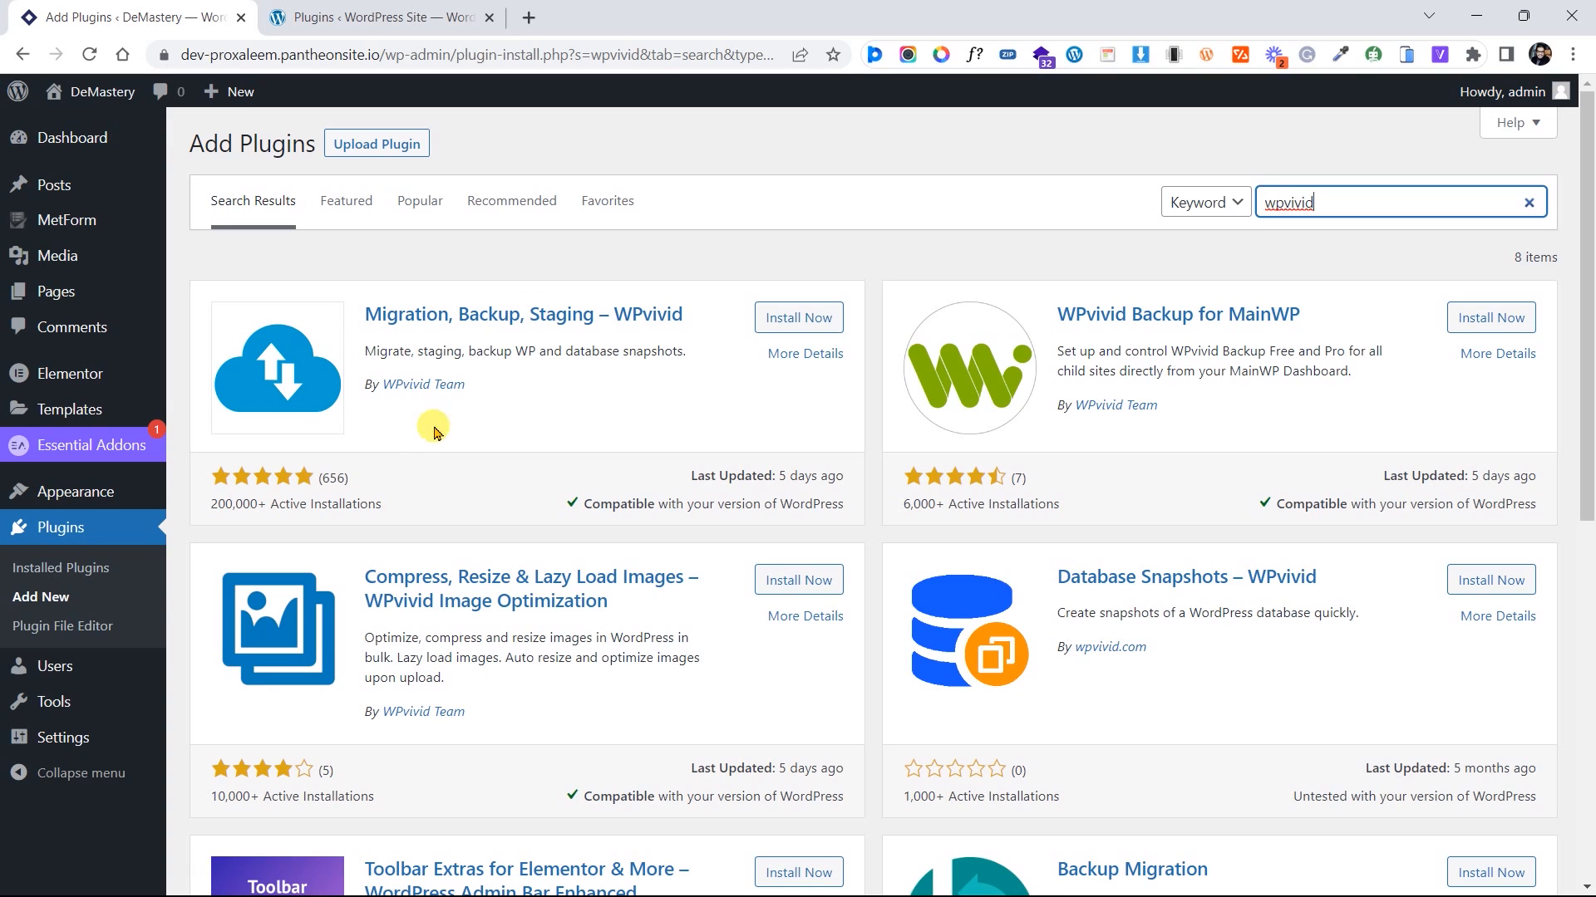
pyautogui.click(780, 319)
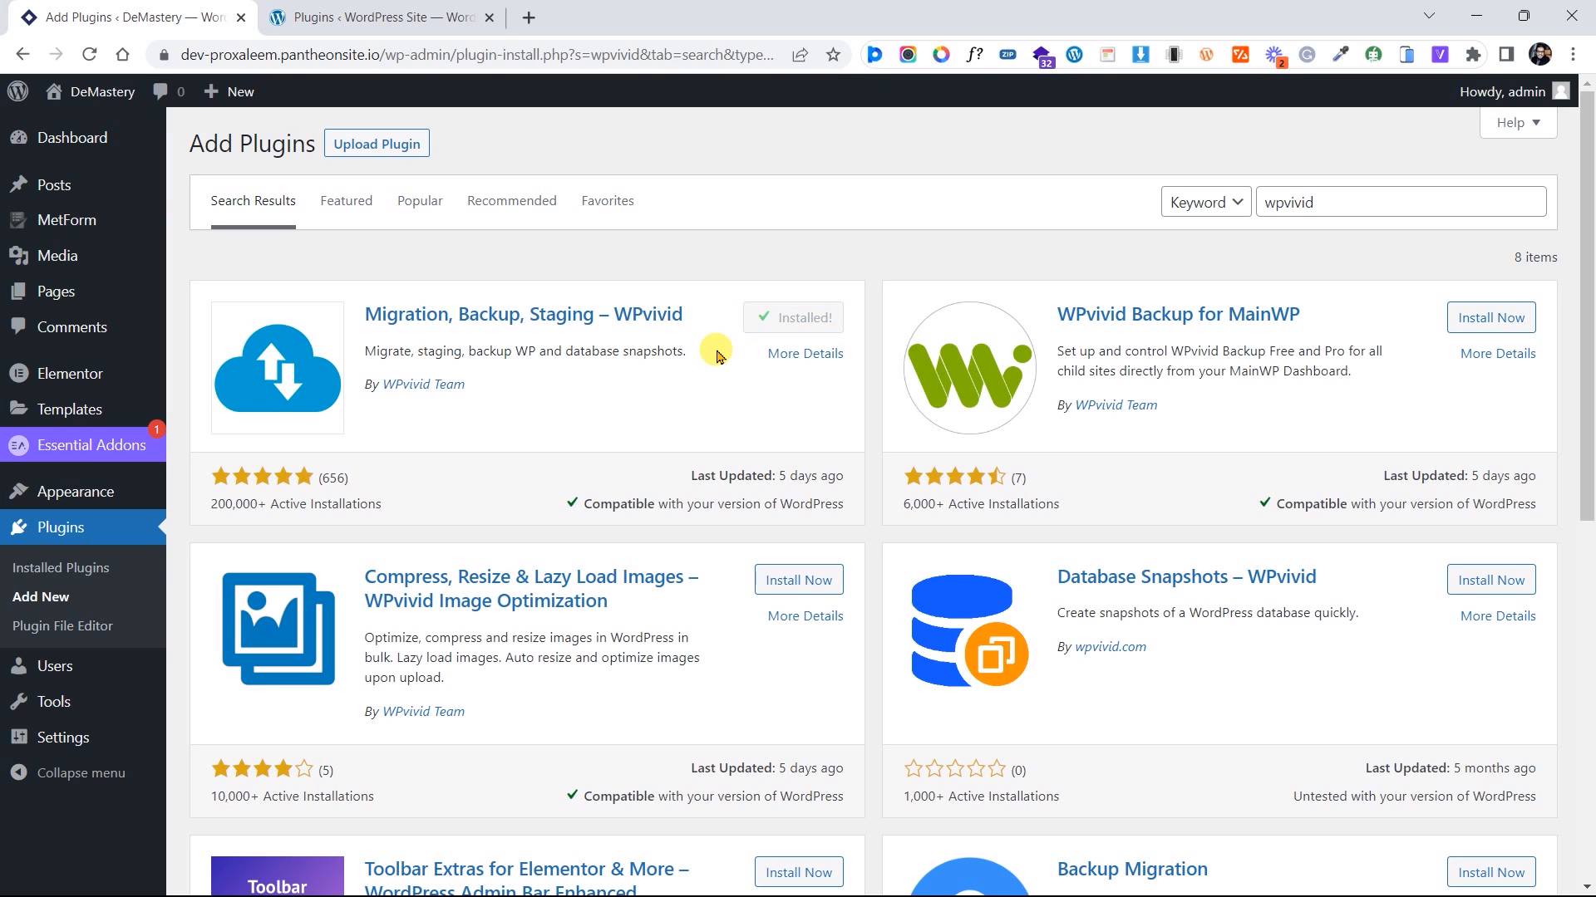
pyautogui.click(796, 317)
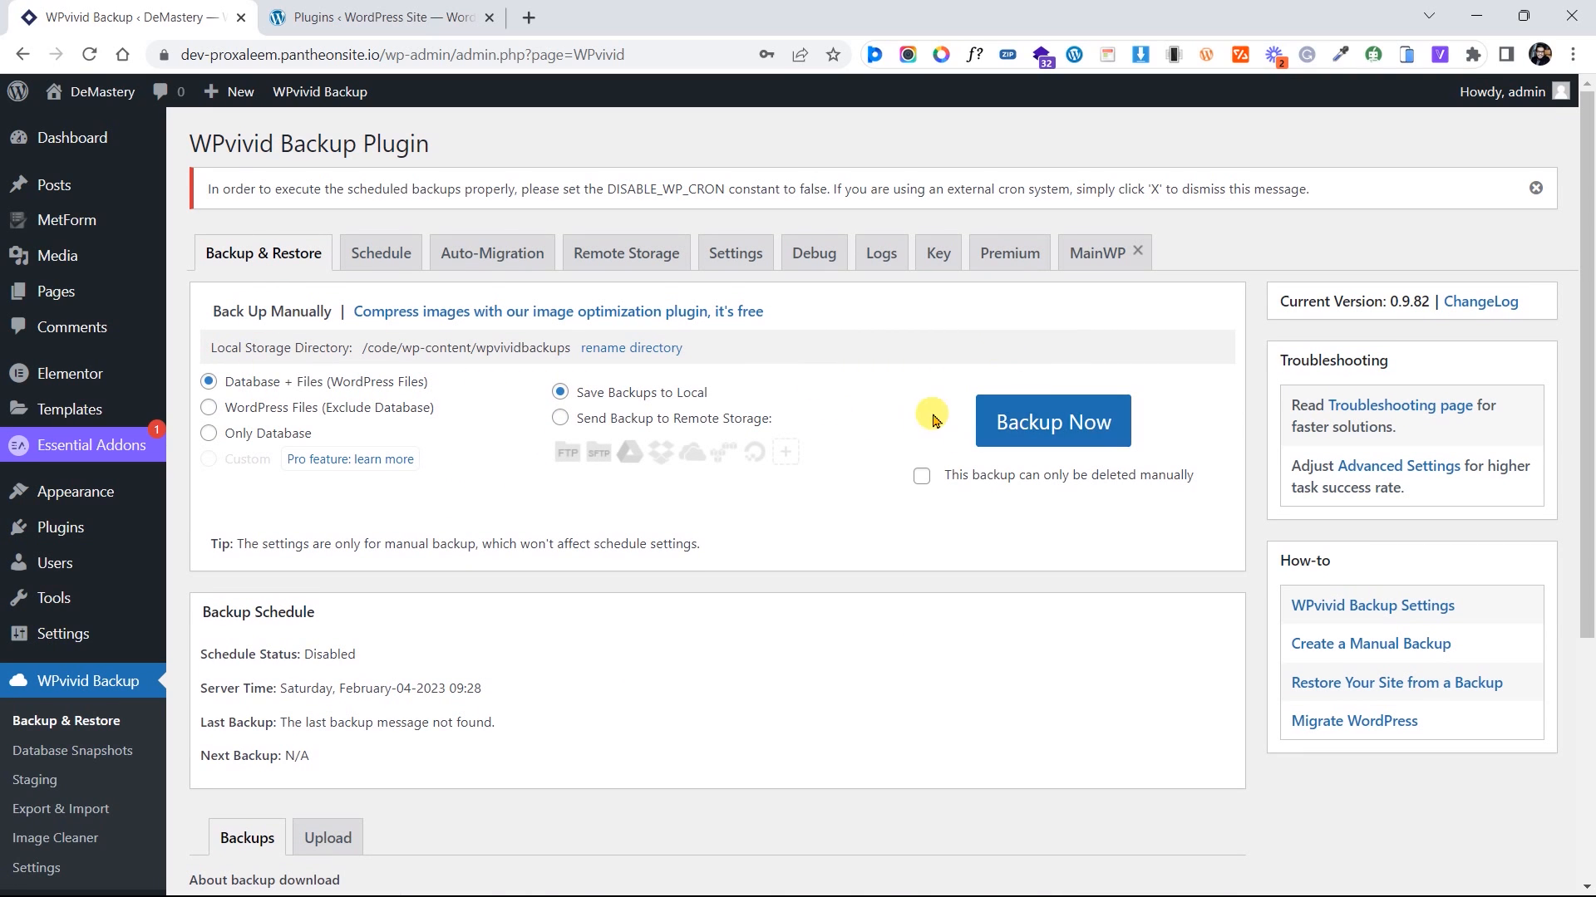
# Run Backup Now with Database + Files saved locally, producing the Feb-04-2023 09:28 backup
pyautogui.click(1046, 415)
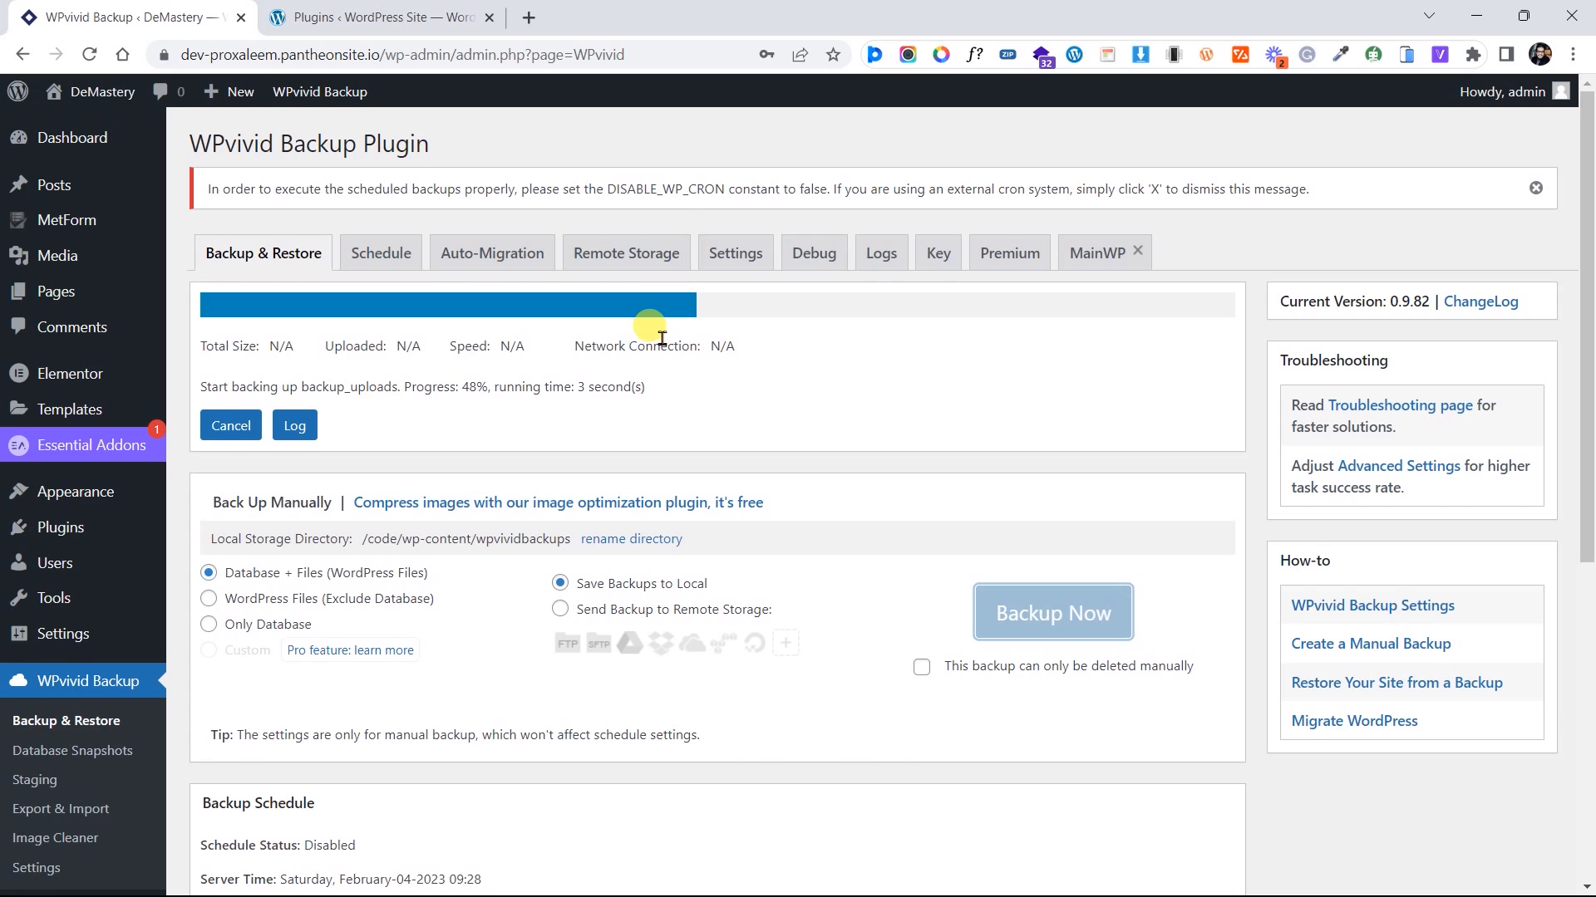
pyautogui.scroll(-7, 661, 339)
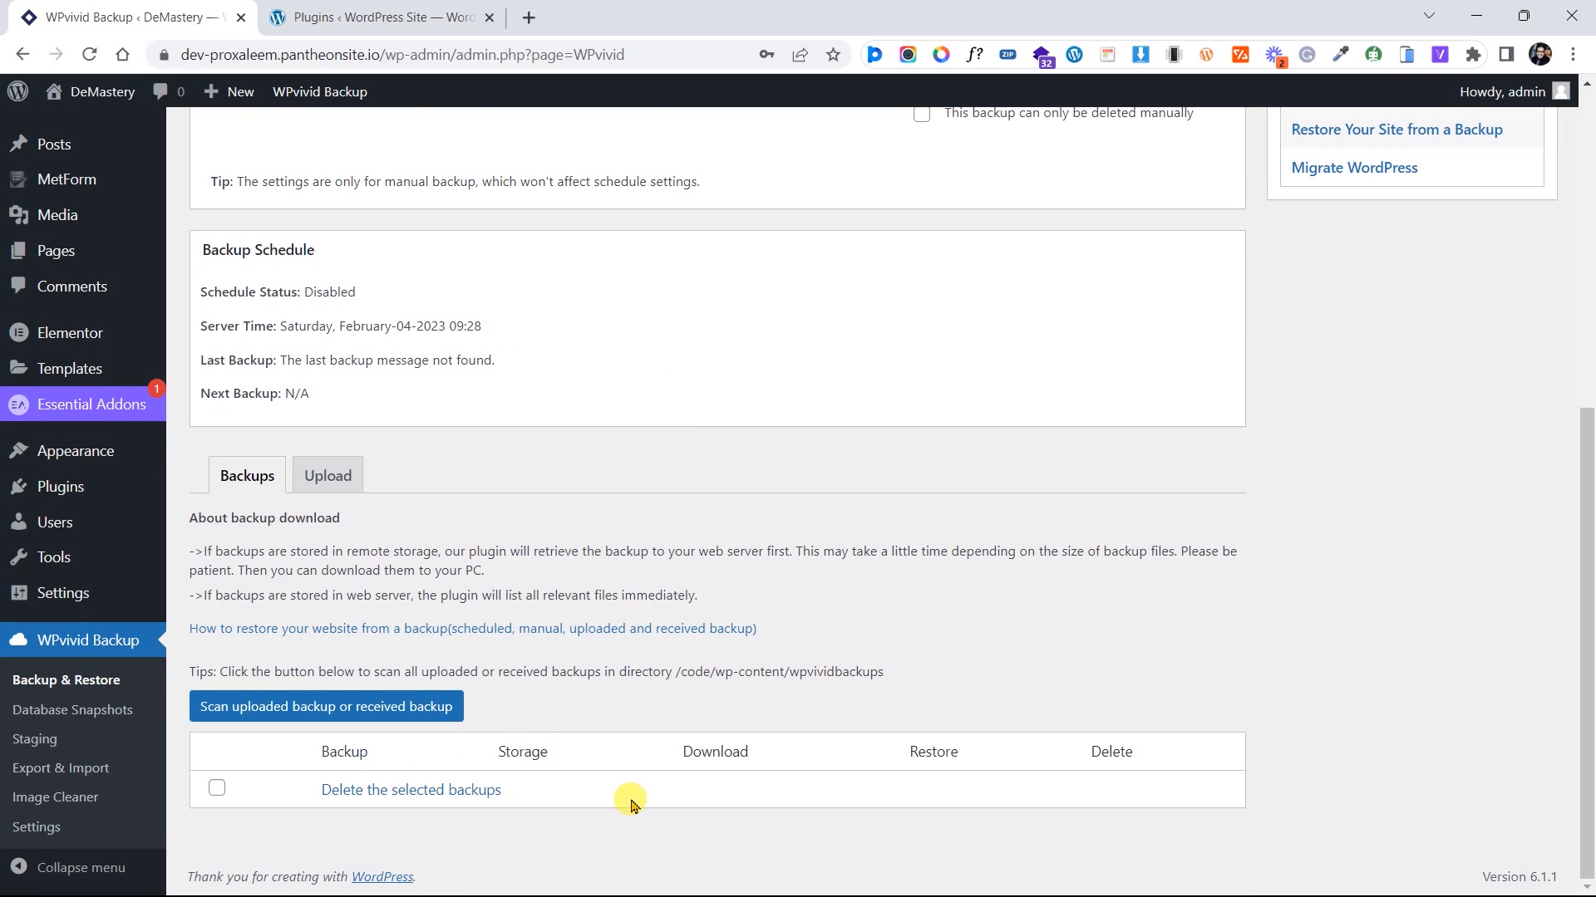
pyautogui.scroll(6, 784, 527)
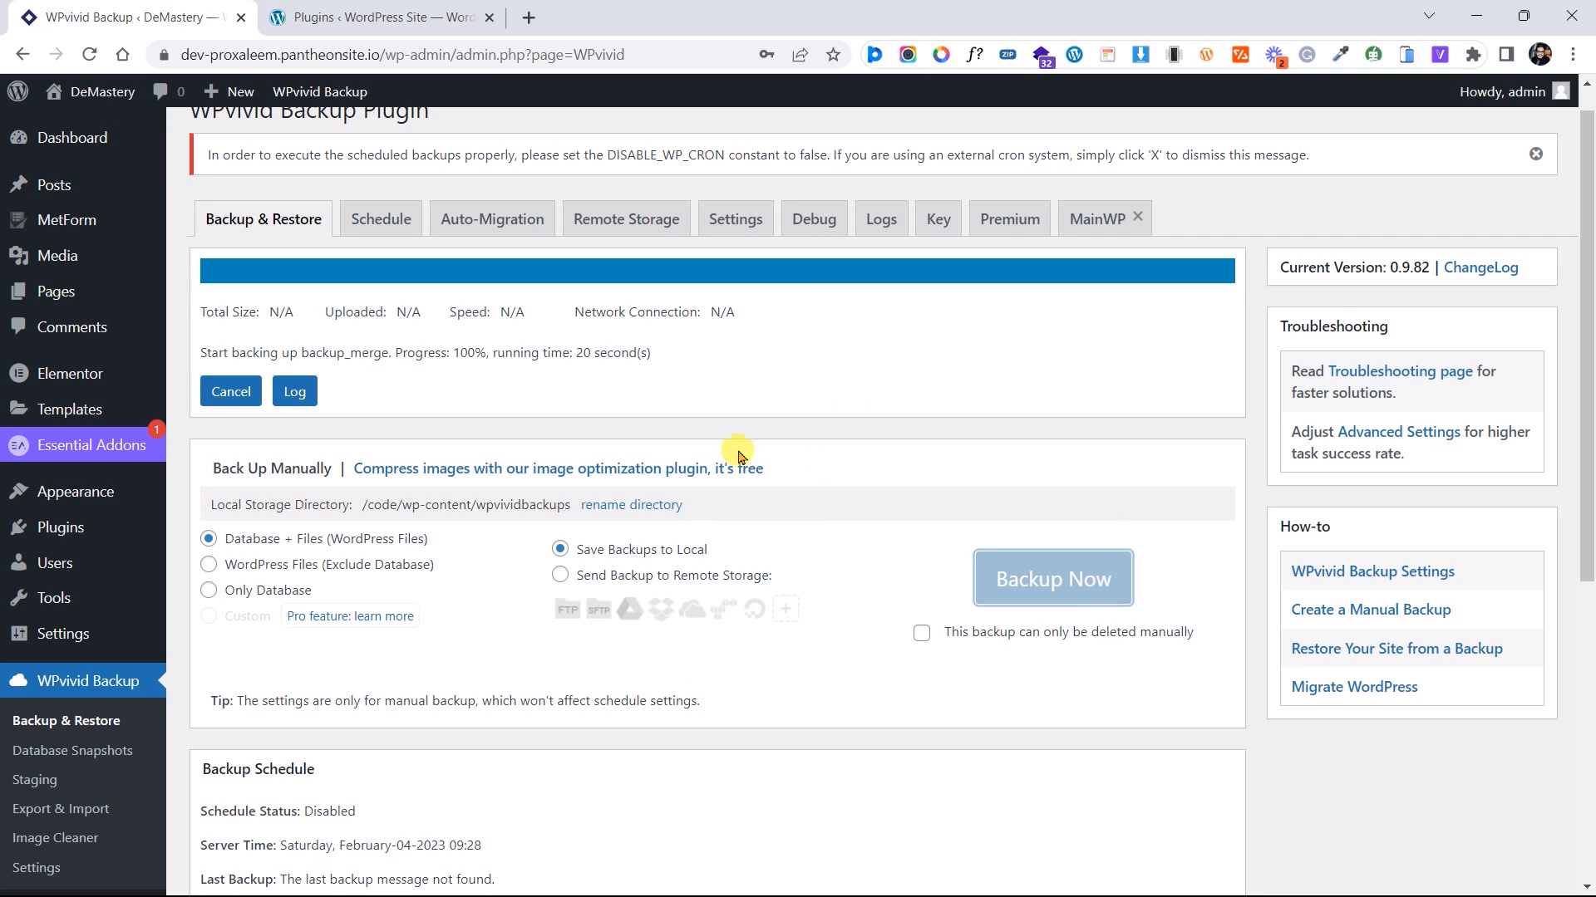
pyautogui.scroll(-5, 696, 470)
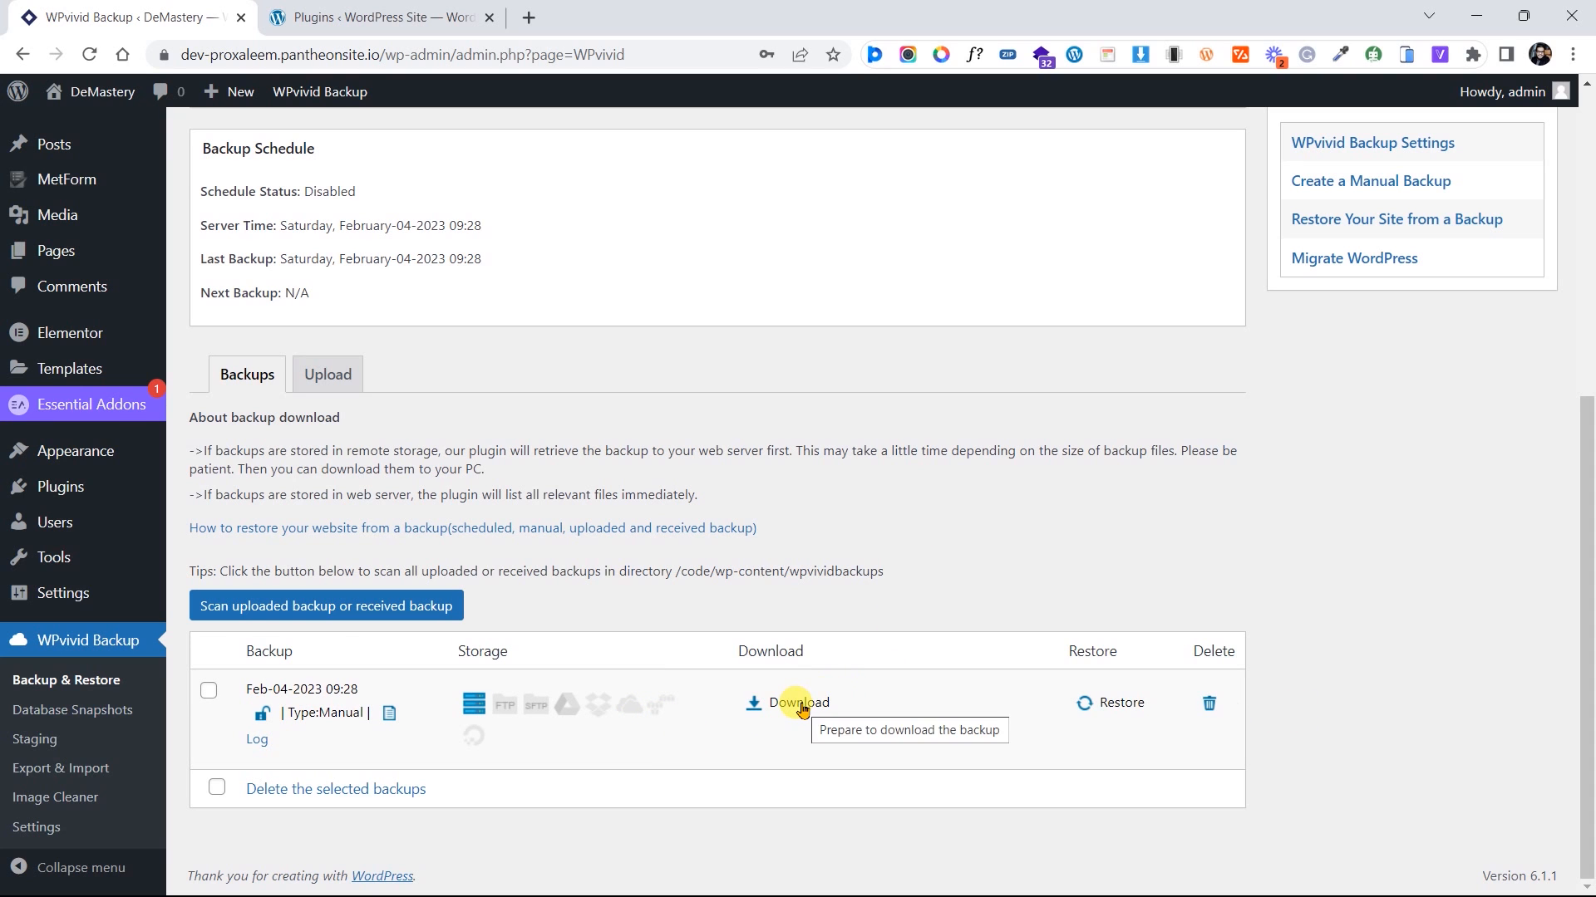
# Prepare the Feb-04-2023 09:28 backup for download and save its 106.77 MB zip
pyautogui.click(800, 704)
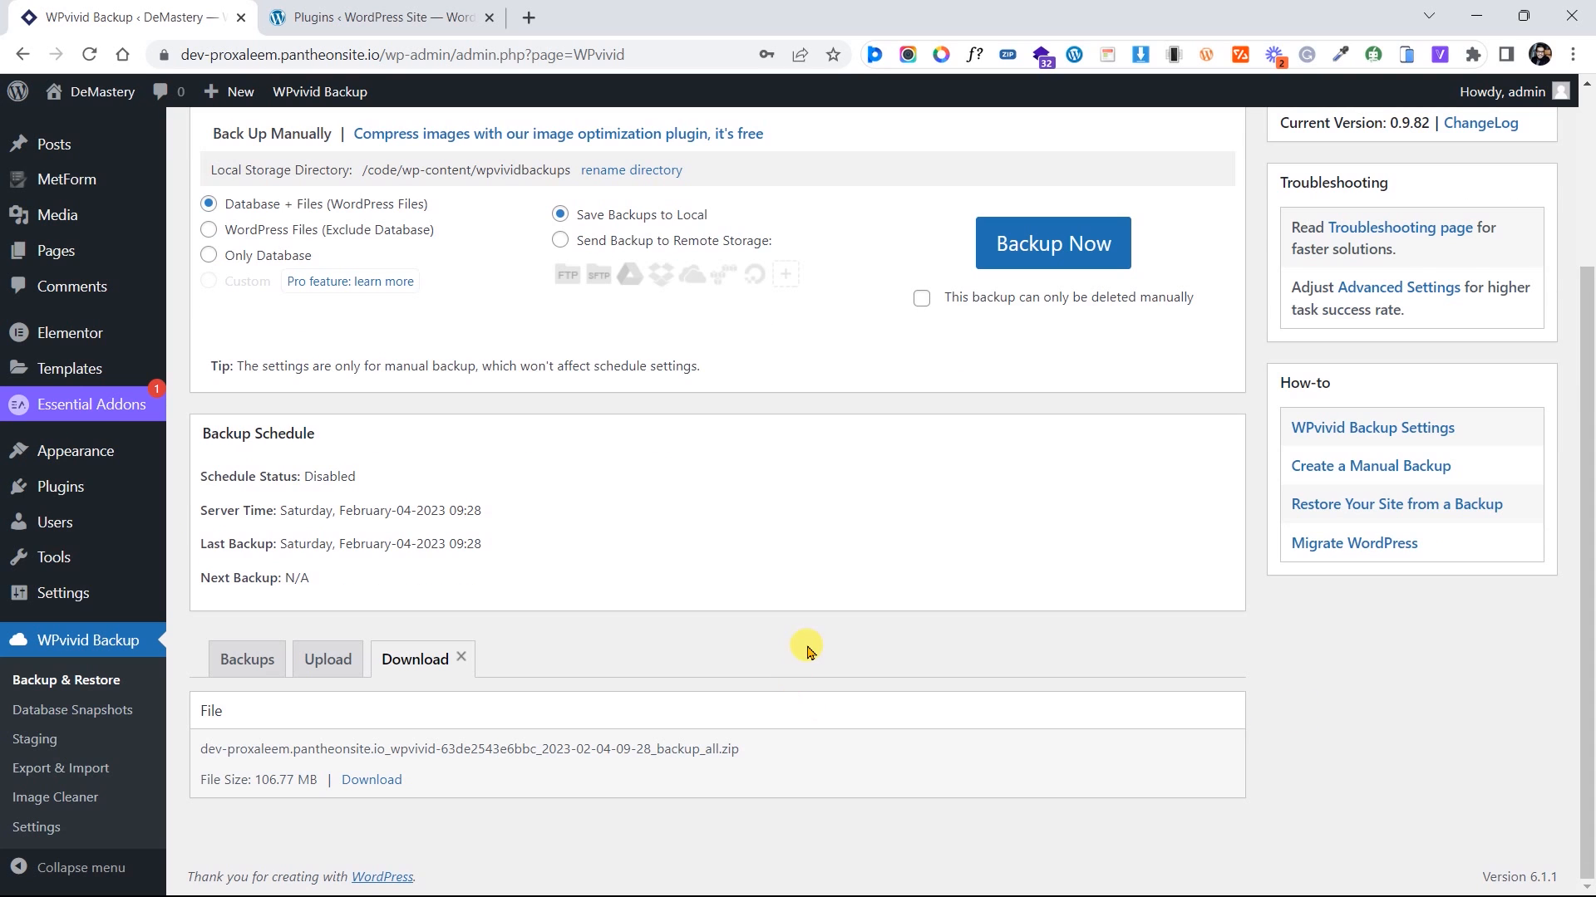
pyautogui.moveTo(271, 749); pyautogui.dragTo(573, 748)
pyautogui.click(383, 781)
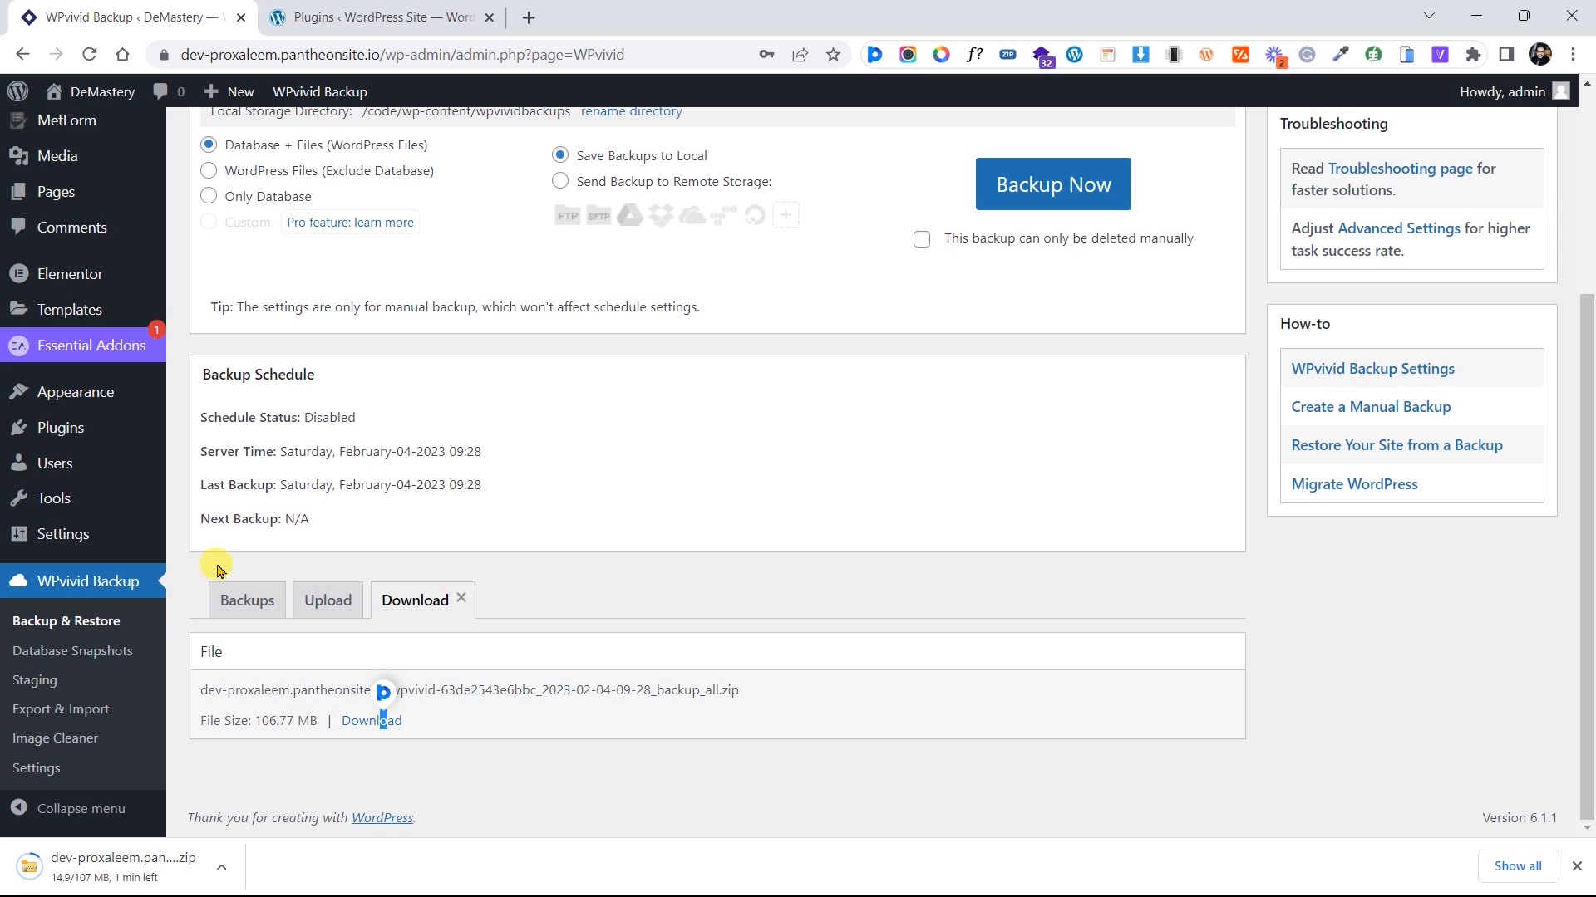
# Switch to the destination site's tab and view its Installed Plugins, showing only W3 Total Cache
pyautogui.click(389, 20)
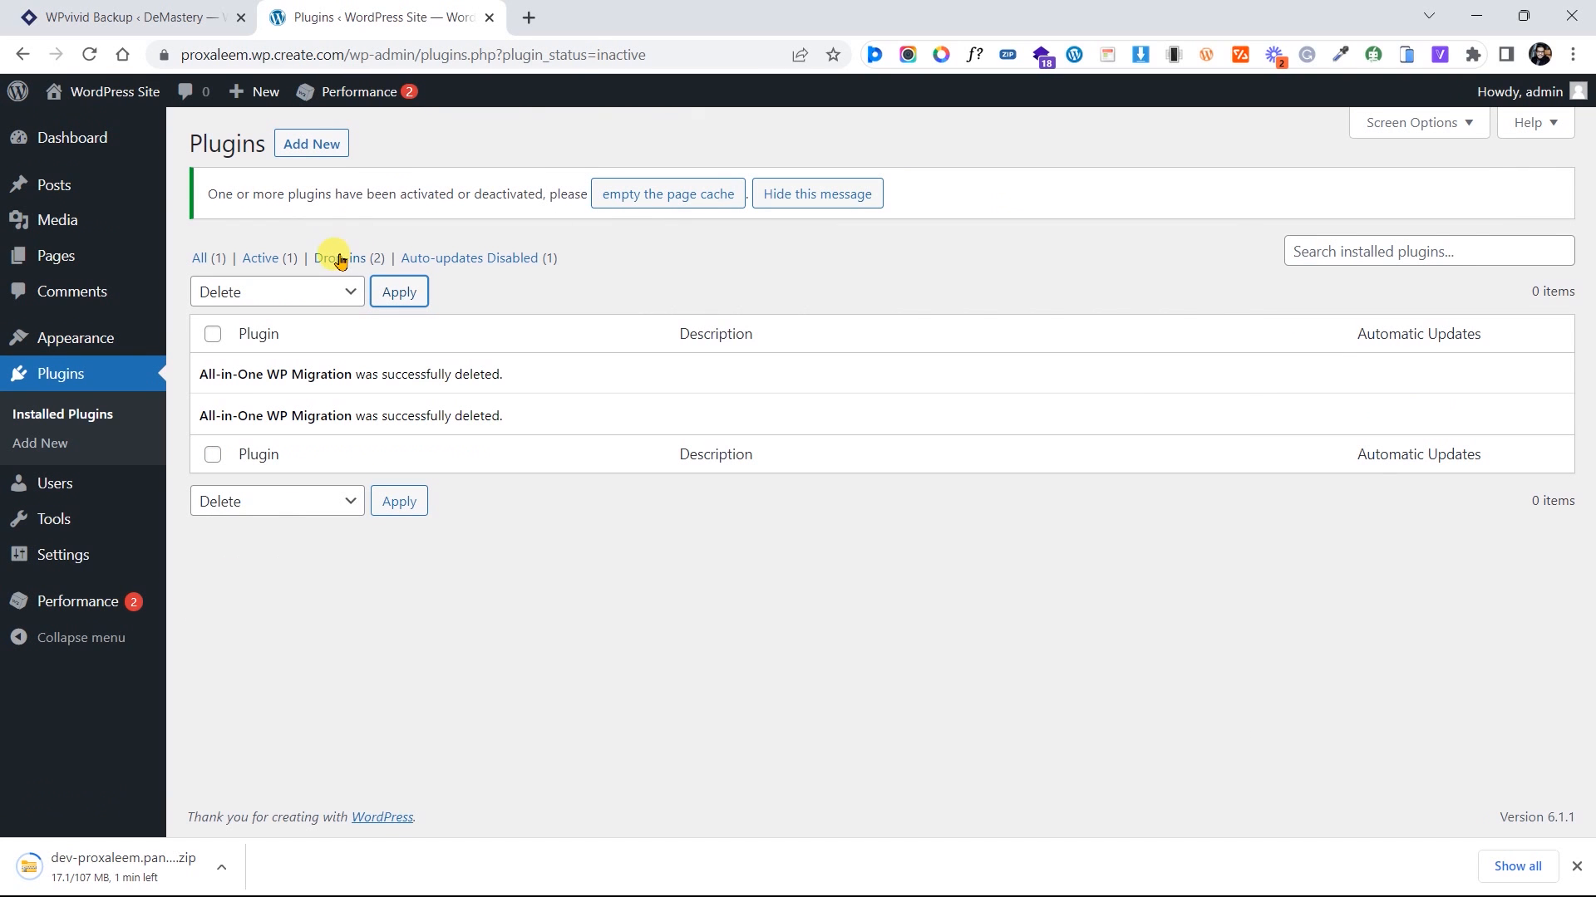
pyautogui.moveTo(64, 129)
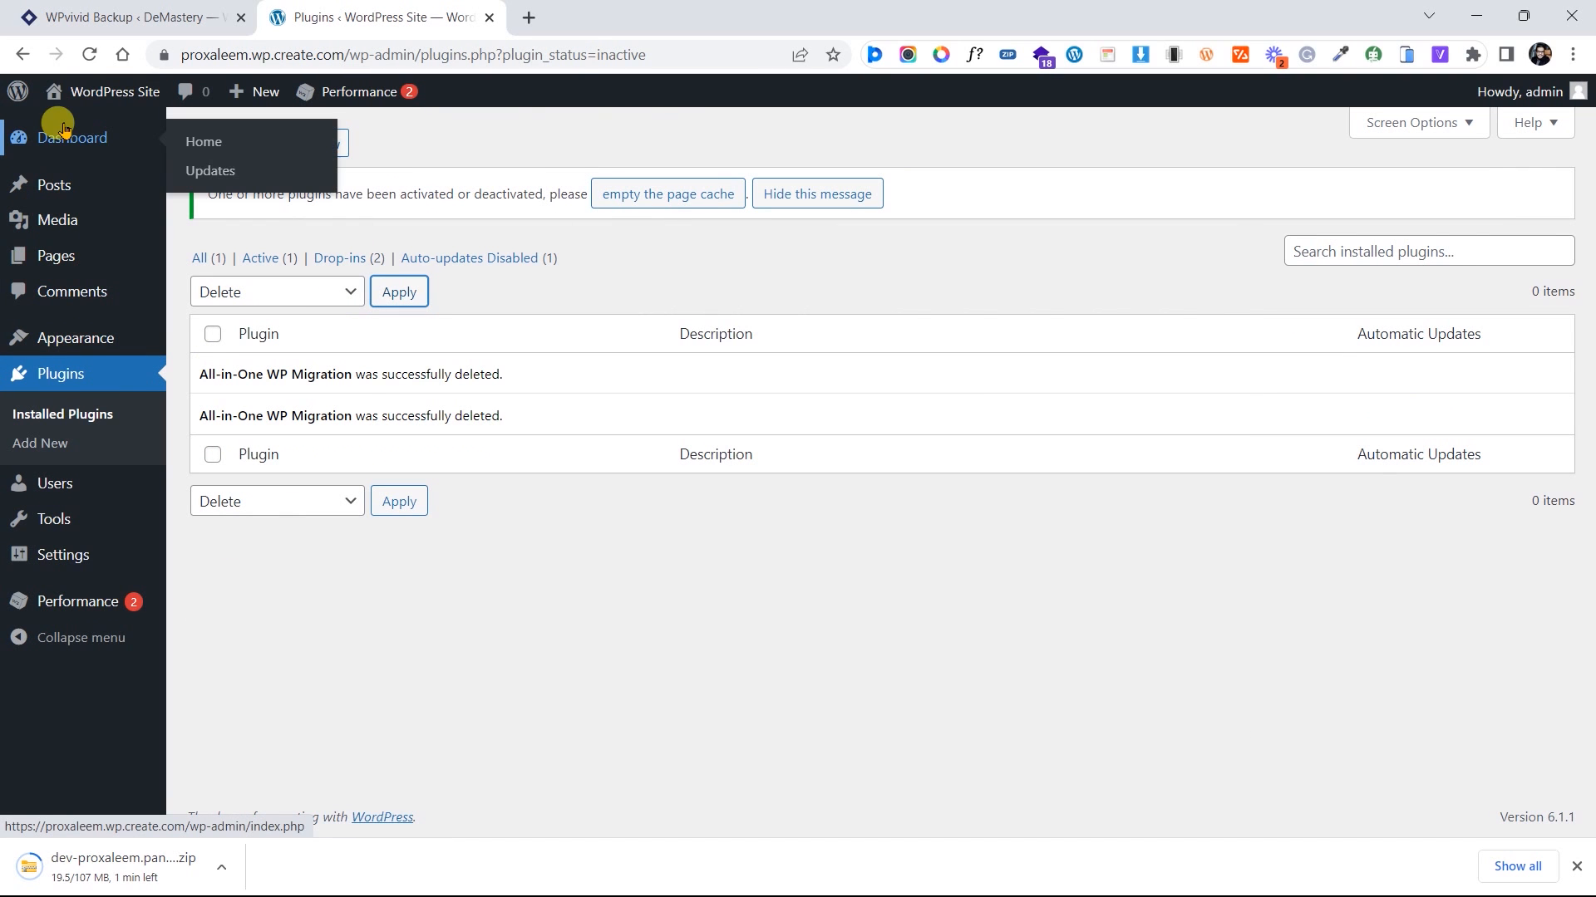
pyautogui.click(216, 263)
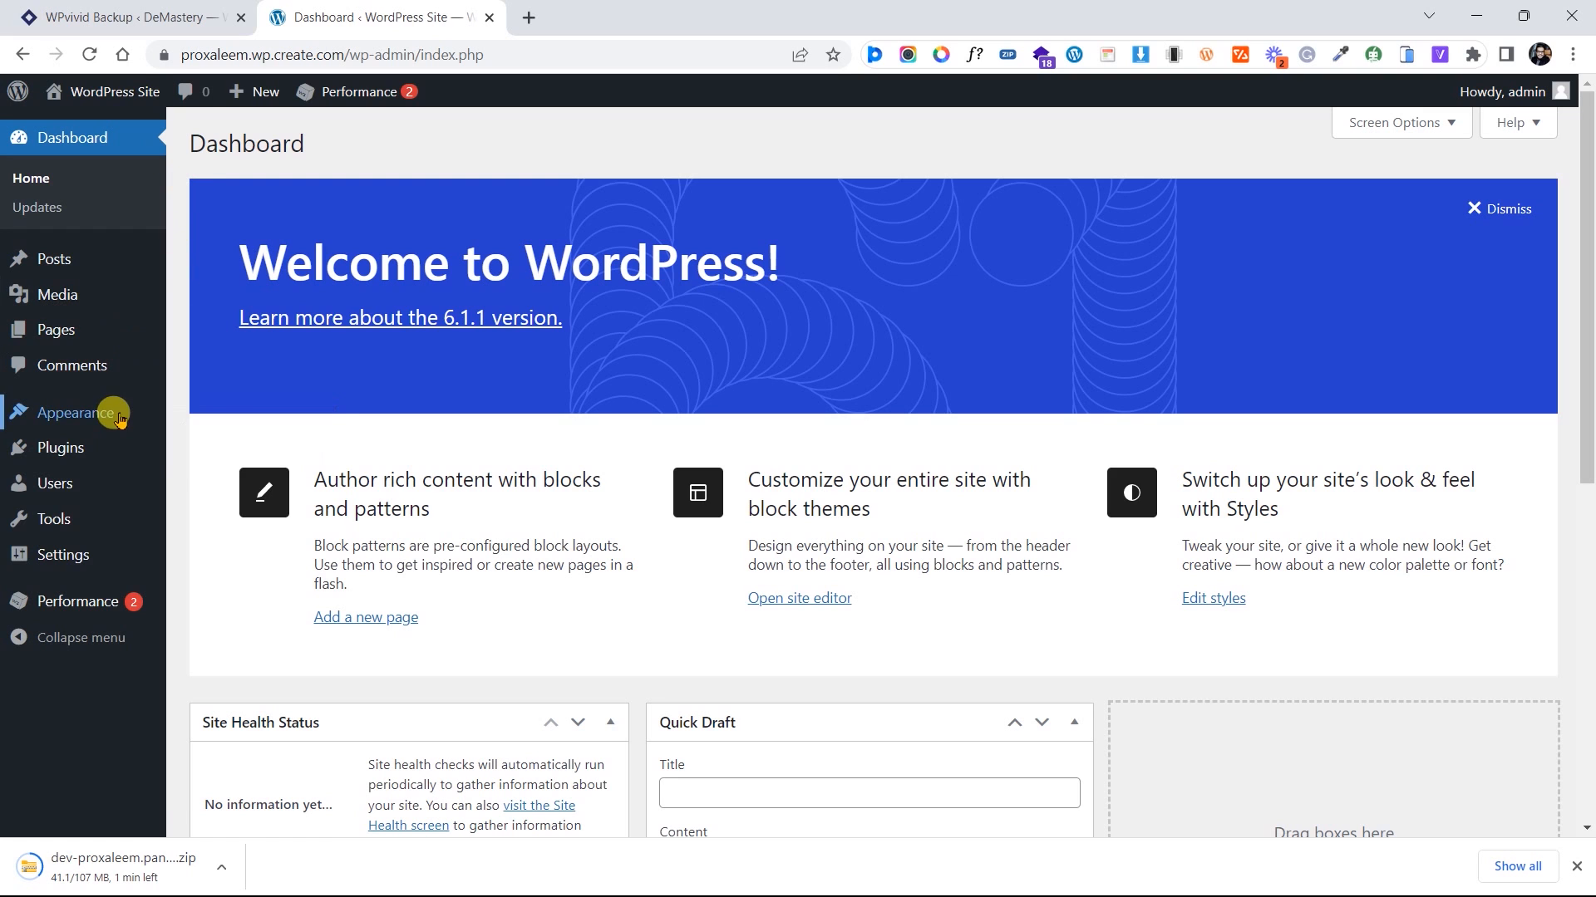
pyautogui.click(86, 447)
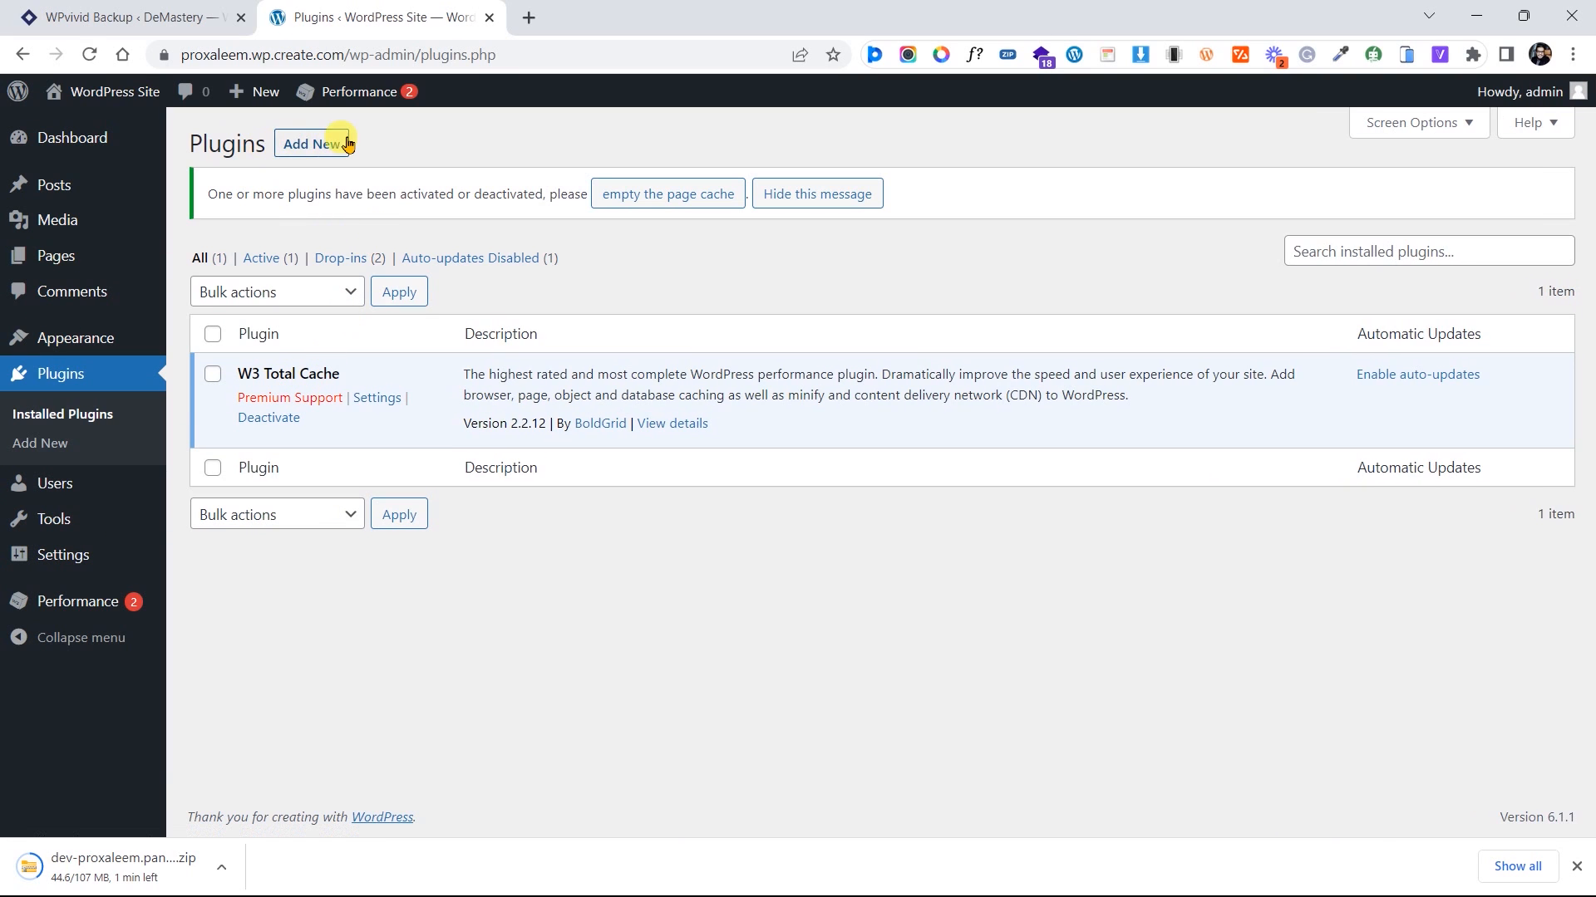
# Search 'wpvivid' on the destination site, then install and activate the WPvivid plugin
pyautogui.click(311, 145)
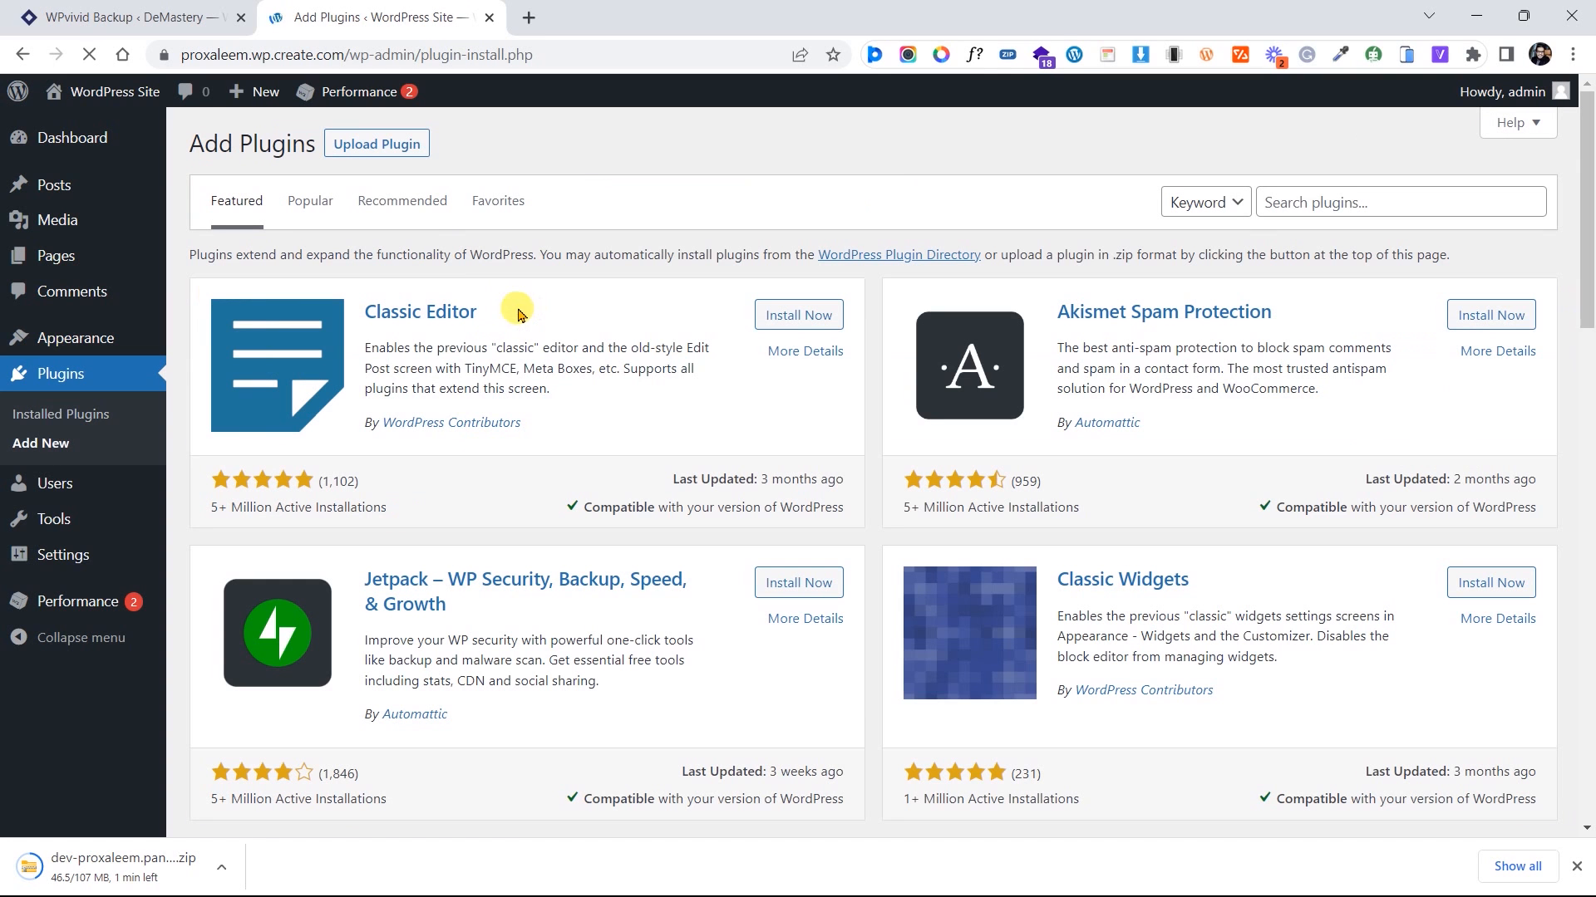
pyautogui.click(1336, 202)
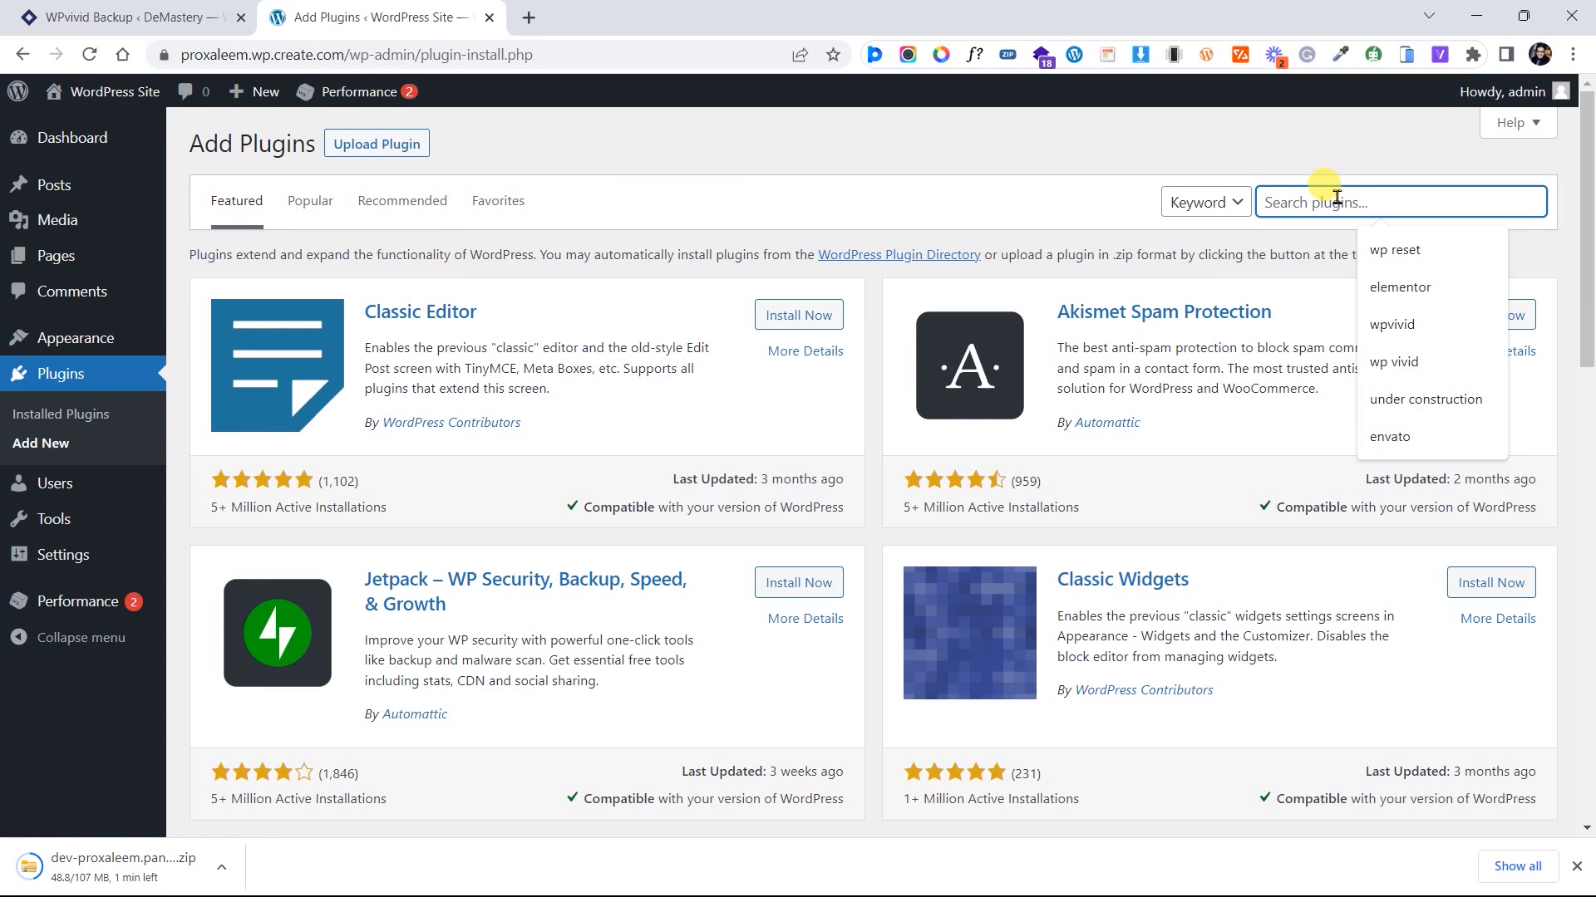
pyautogui.write('wp')
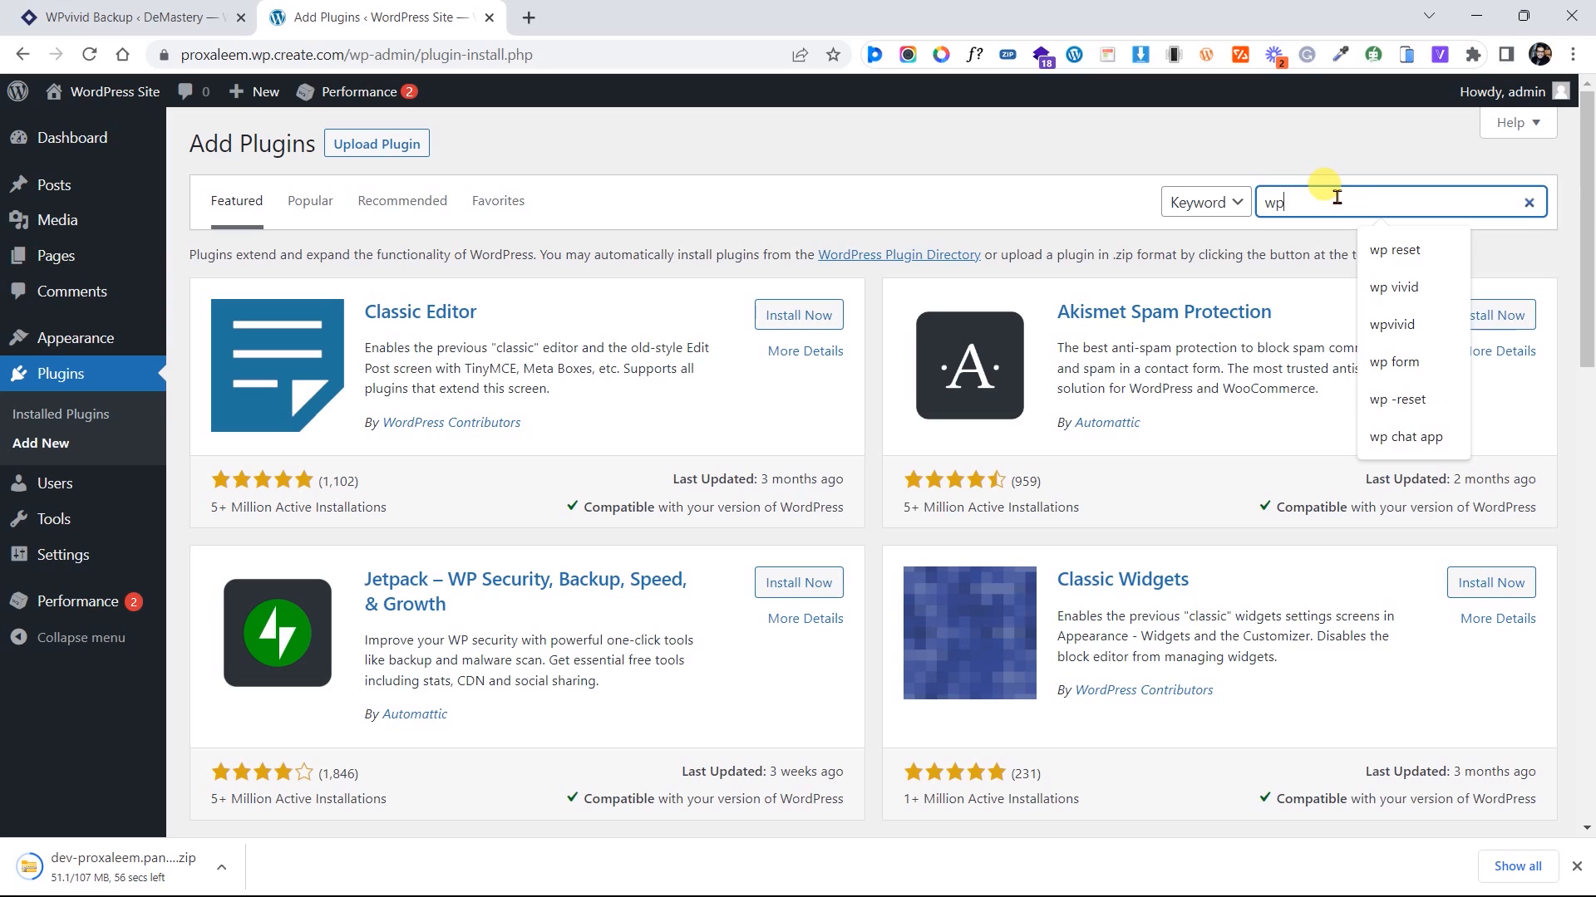
pyautogui.write('vivs')
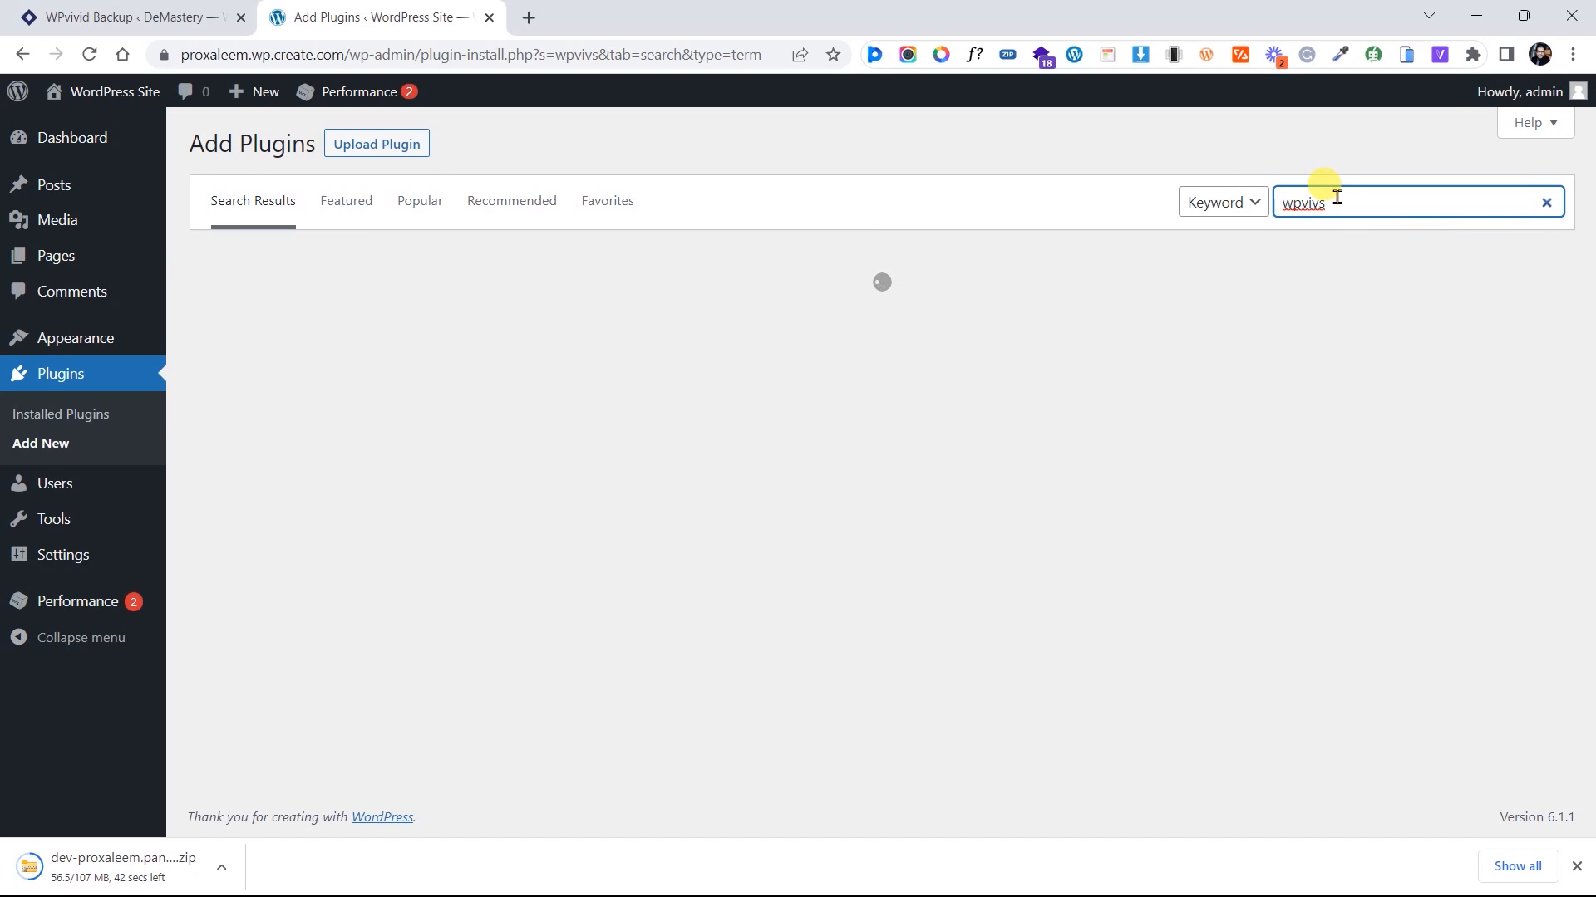
pyautogui.click(1353, 196)
pyautogui.write('id')
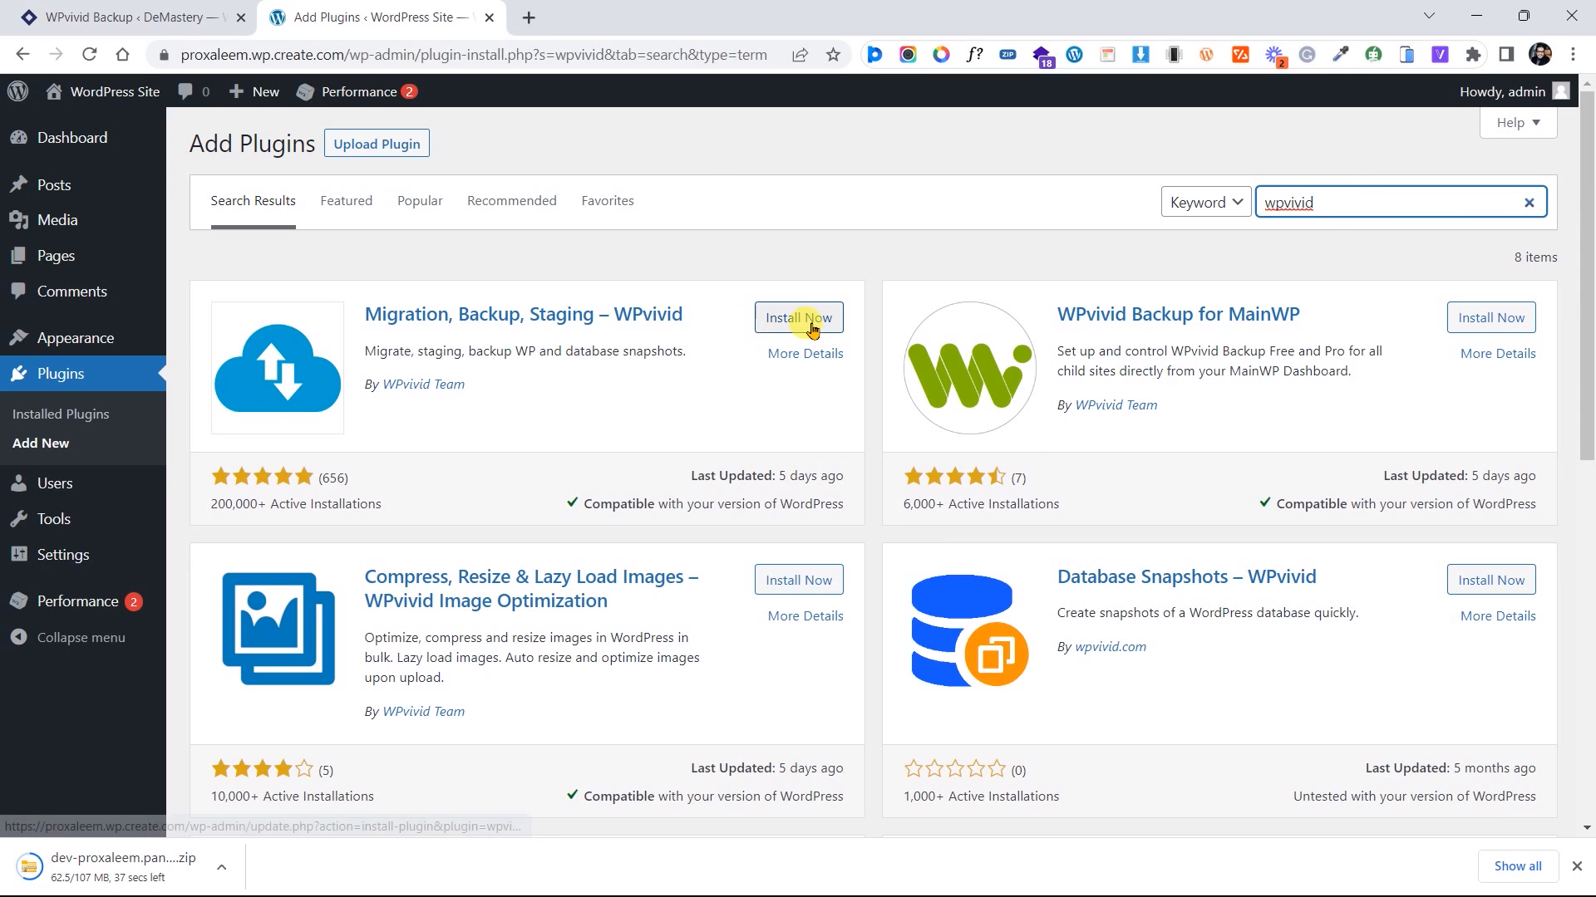
pyautogui.click(812, 326)
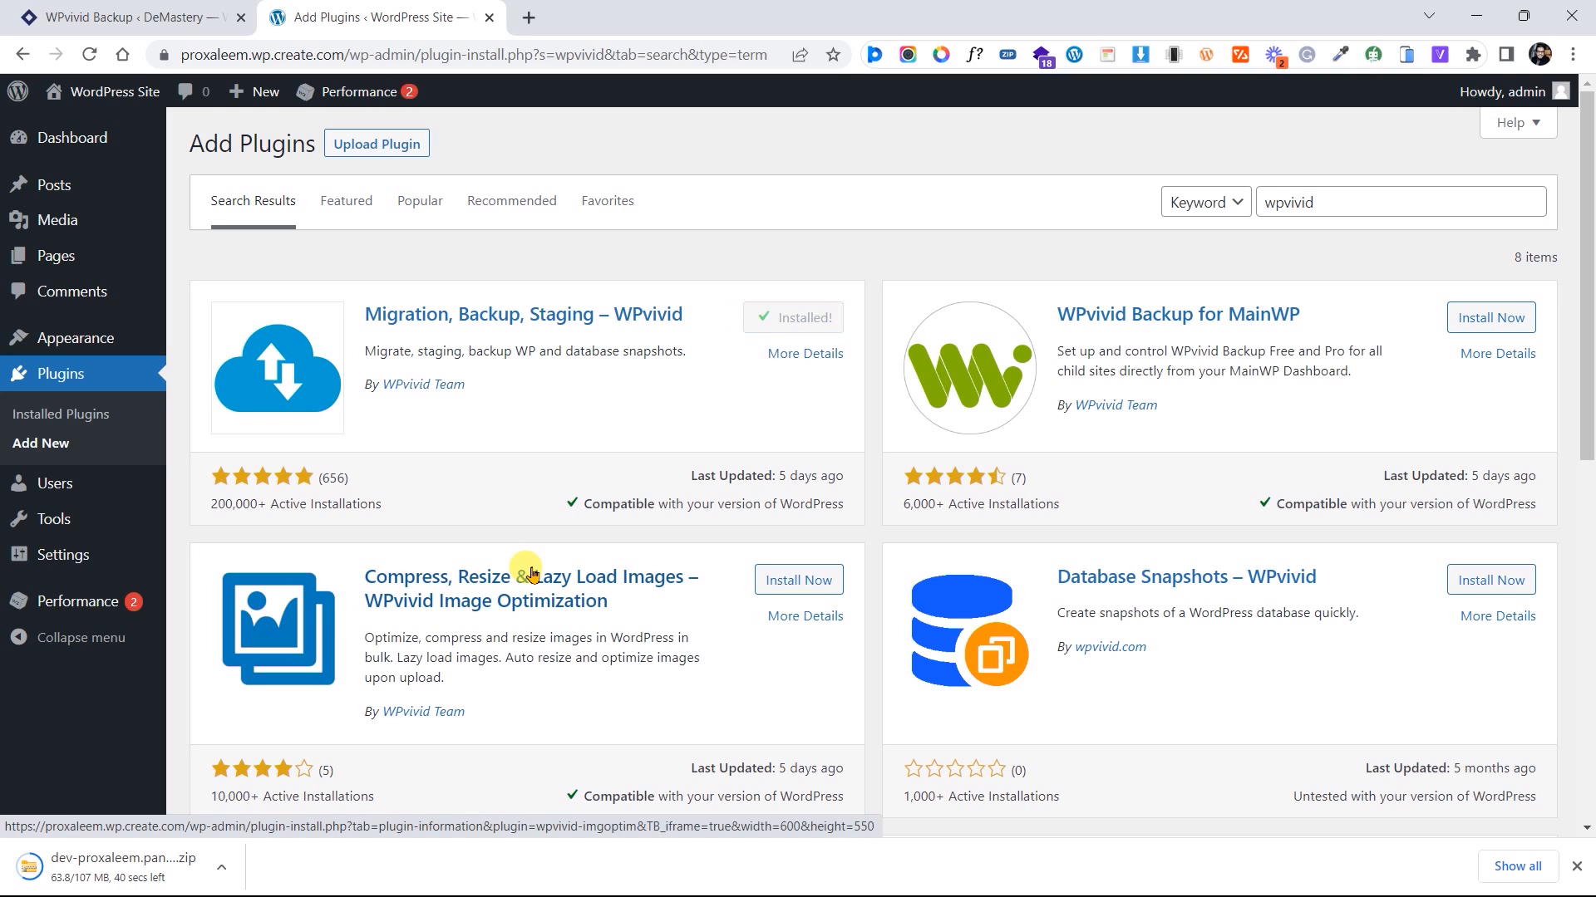
pyautogui.click(819, 329)
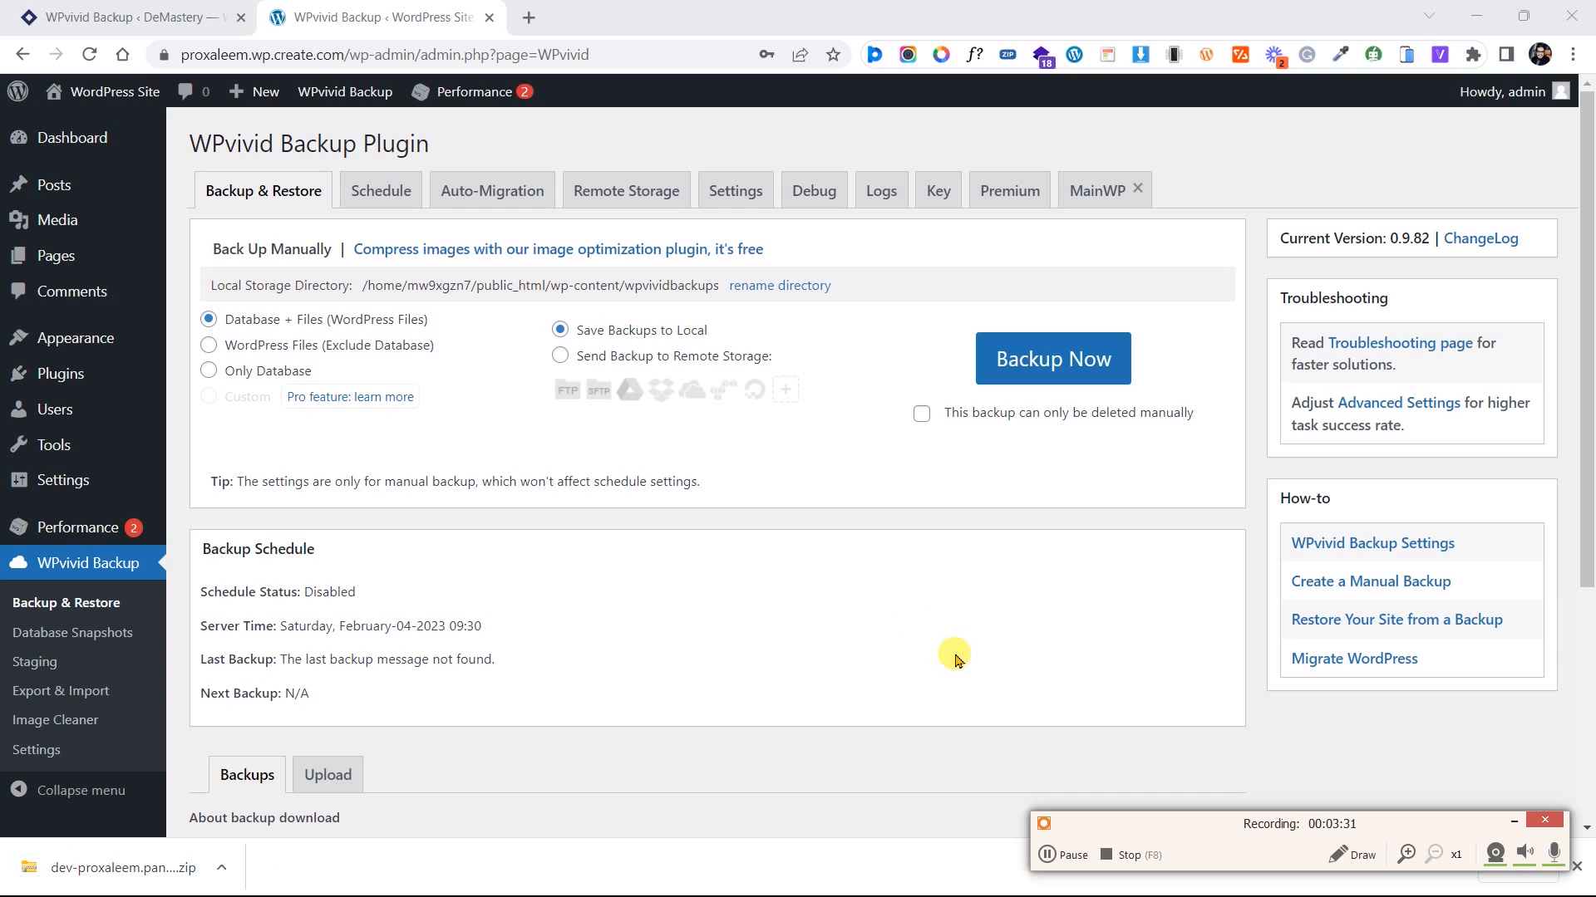
# Add the downloaded backup zip in WPvivid's Upload tab and start uploading it
pyautogui.scroll(-4, 812, 542)
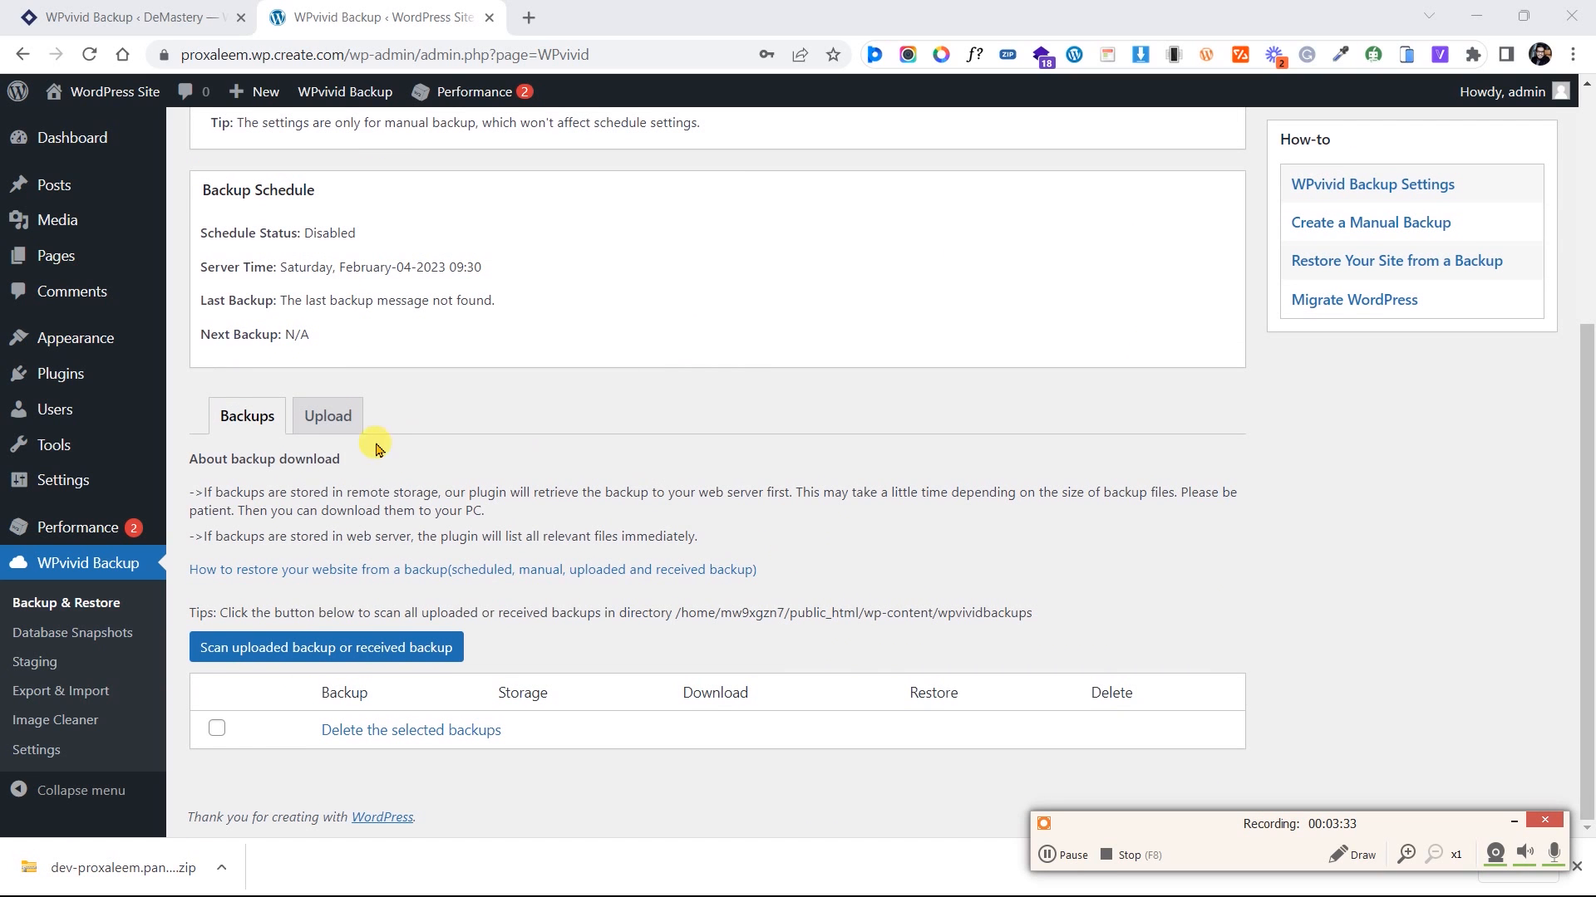
pyautogui.click(332, 415)
pyautogui.scroll(-4, 404, 460)
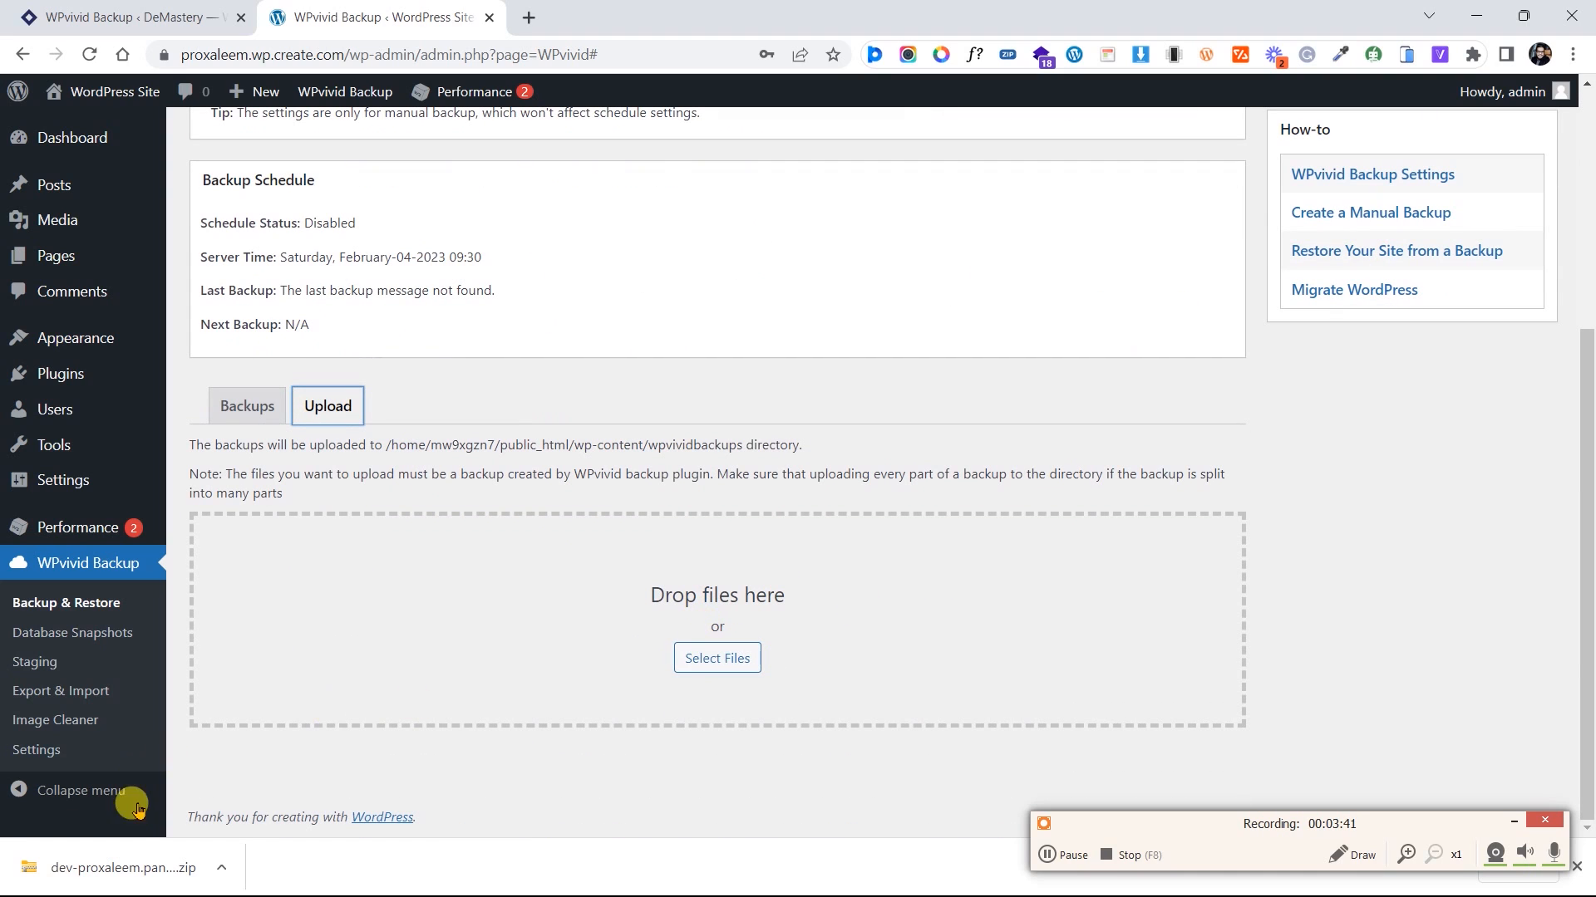
pyautogui.moveTo(96, 887); pyautogui.dragTo(752, 638)
pyautogui.scroll(-2, 772, 615)
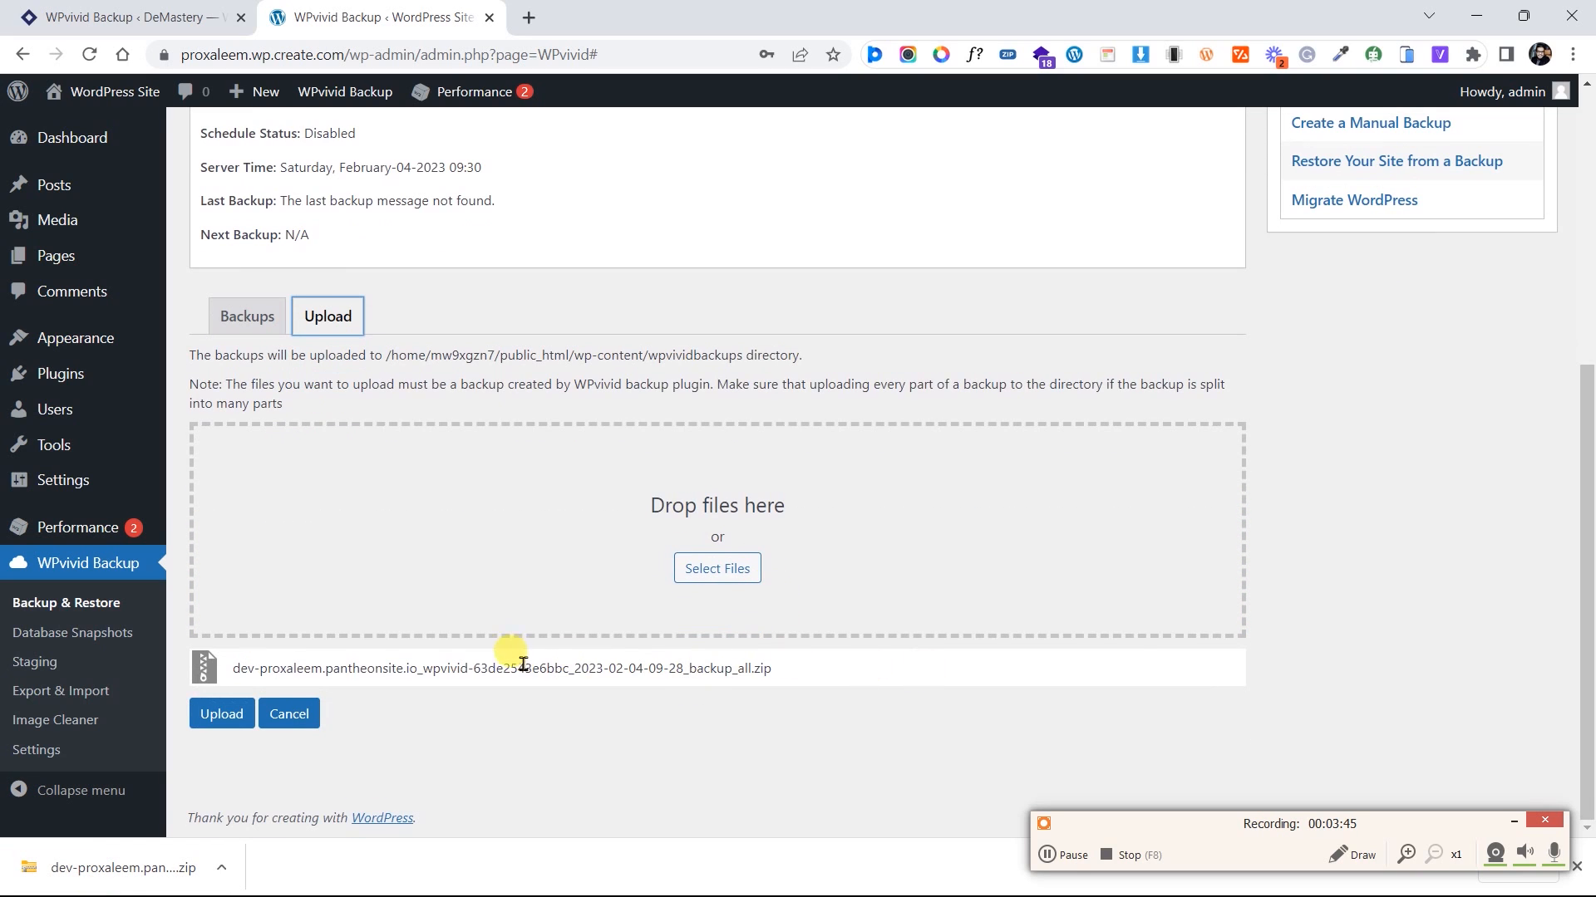
pyautogui.moveTo(492, 670); pyautogui.dragTo(623, 664)
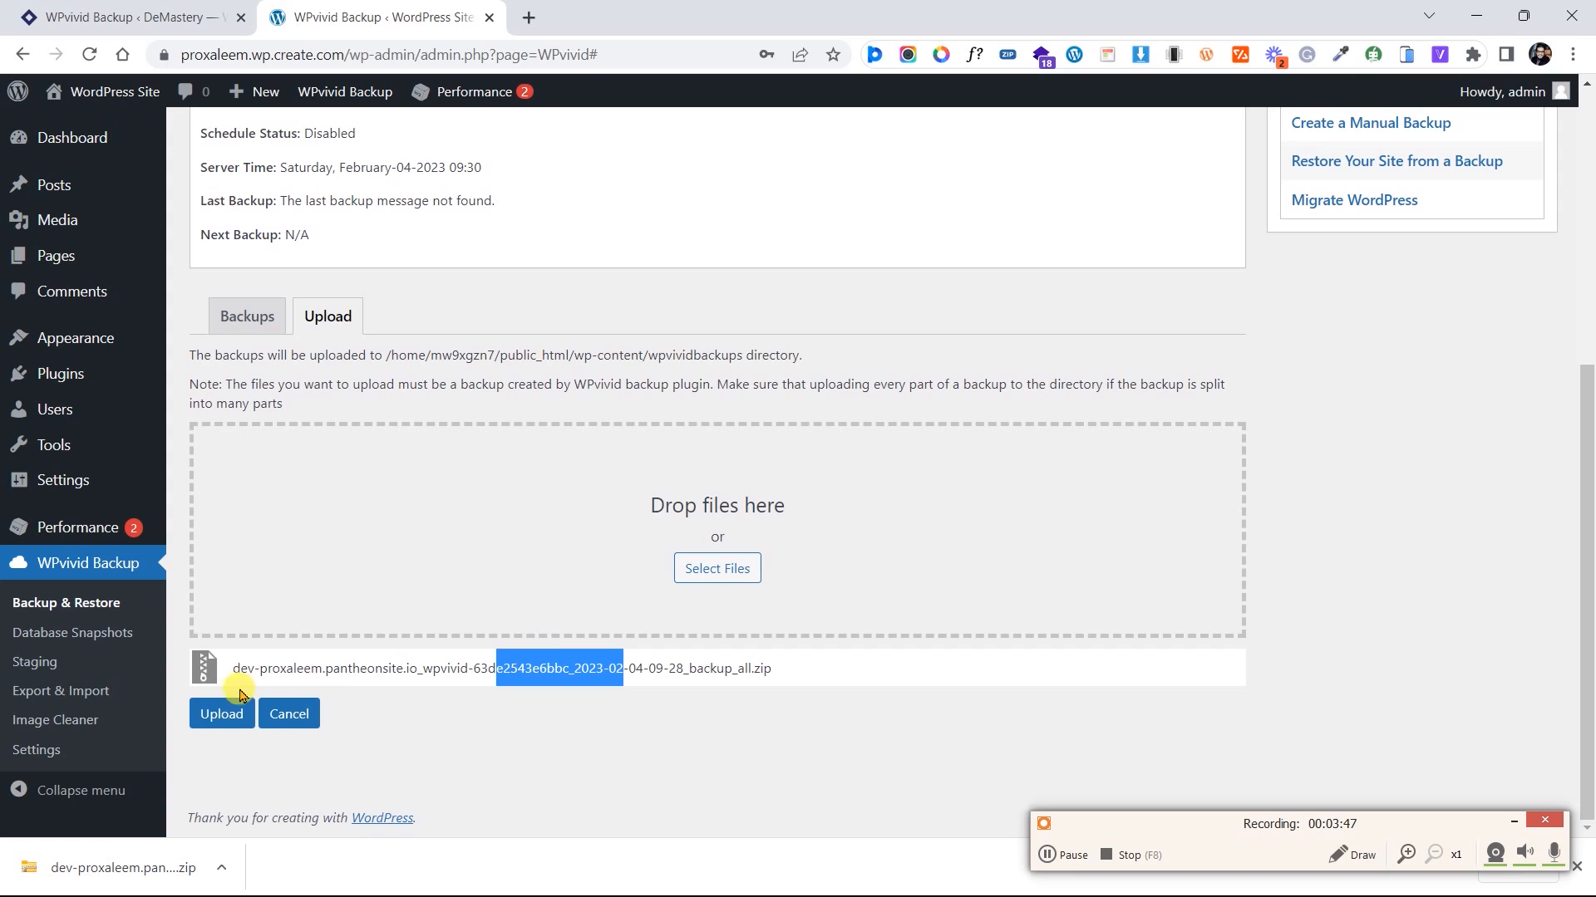
pyautogui.click(205, 715)
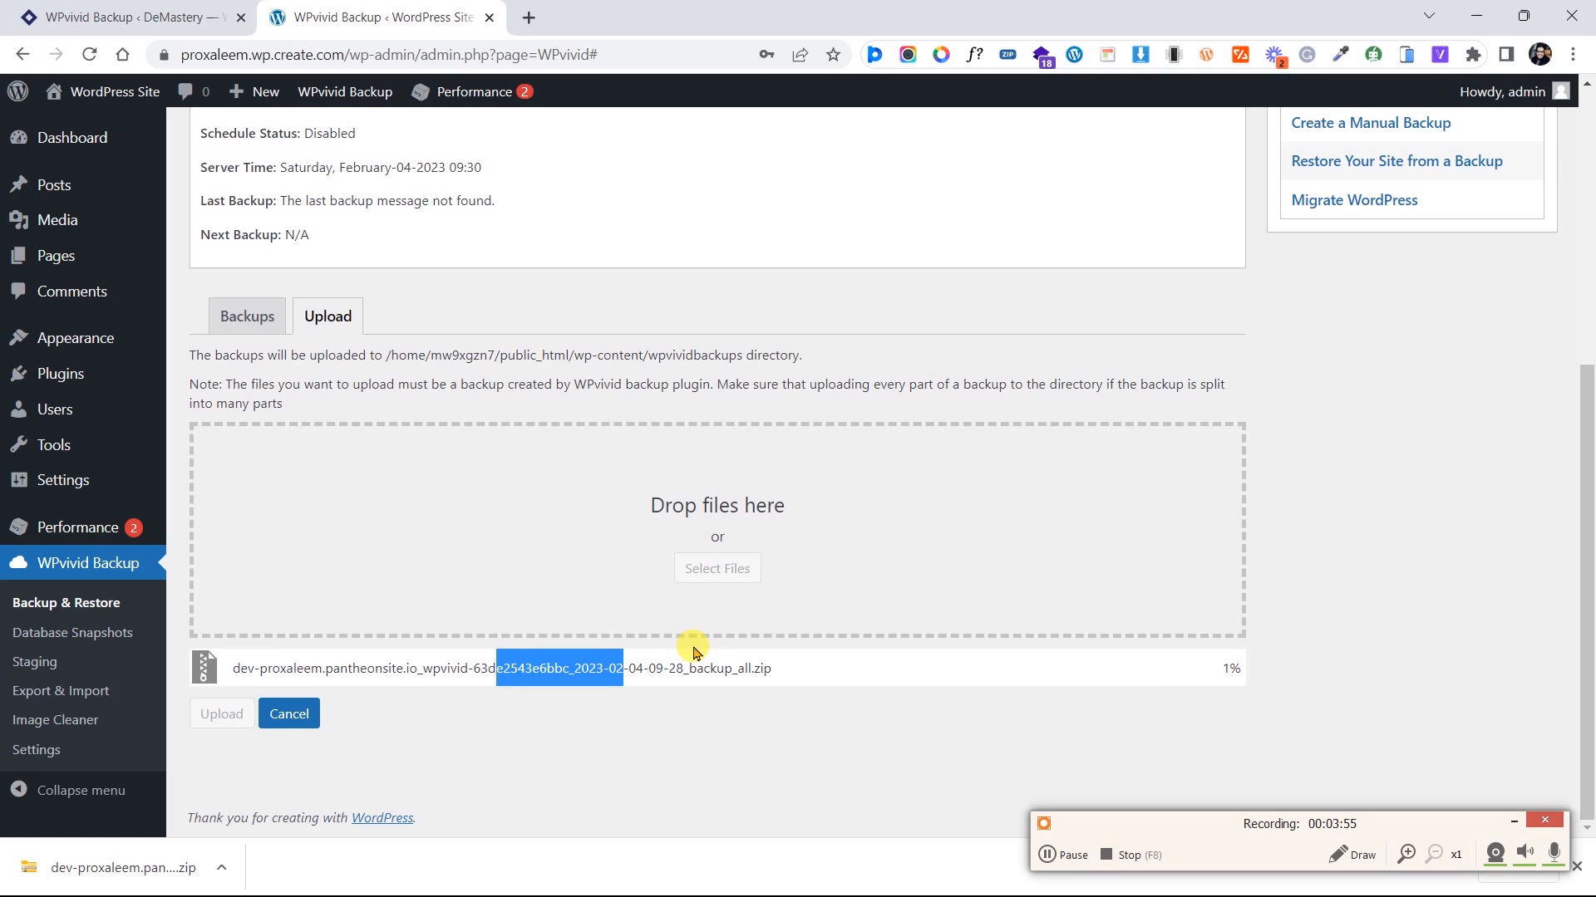
# Wait for the backup_all.zip upload to reach 100% and show the completion alert
pyautogui.moveTo(1172, 680); pyautogui.dragTo(1278, 694)
pyautogui.click(1204, 681)
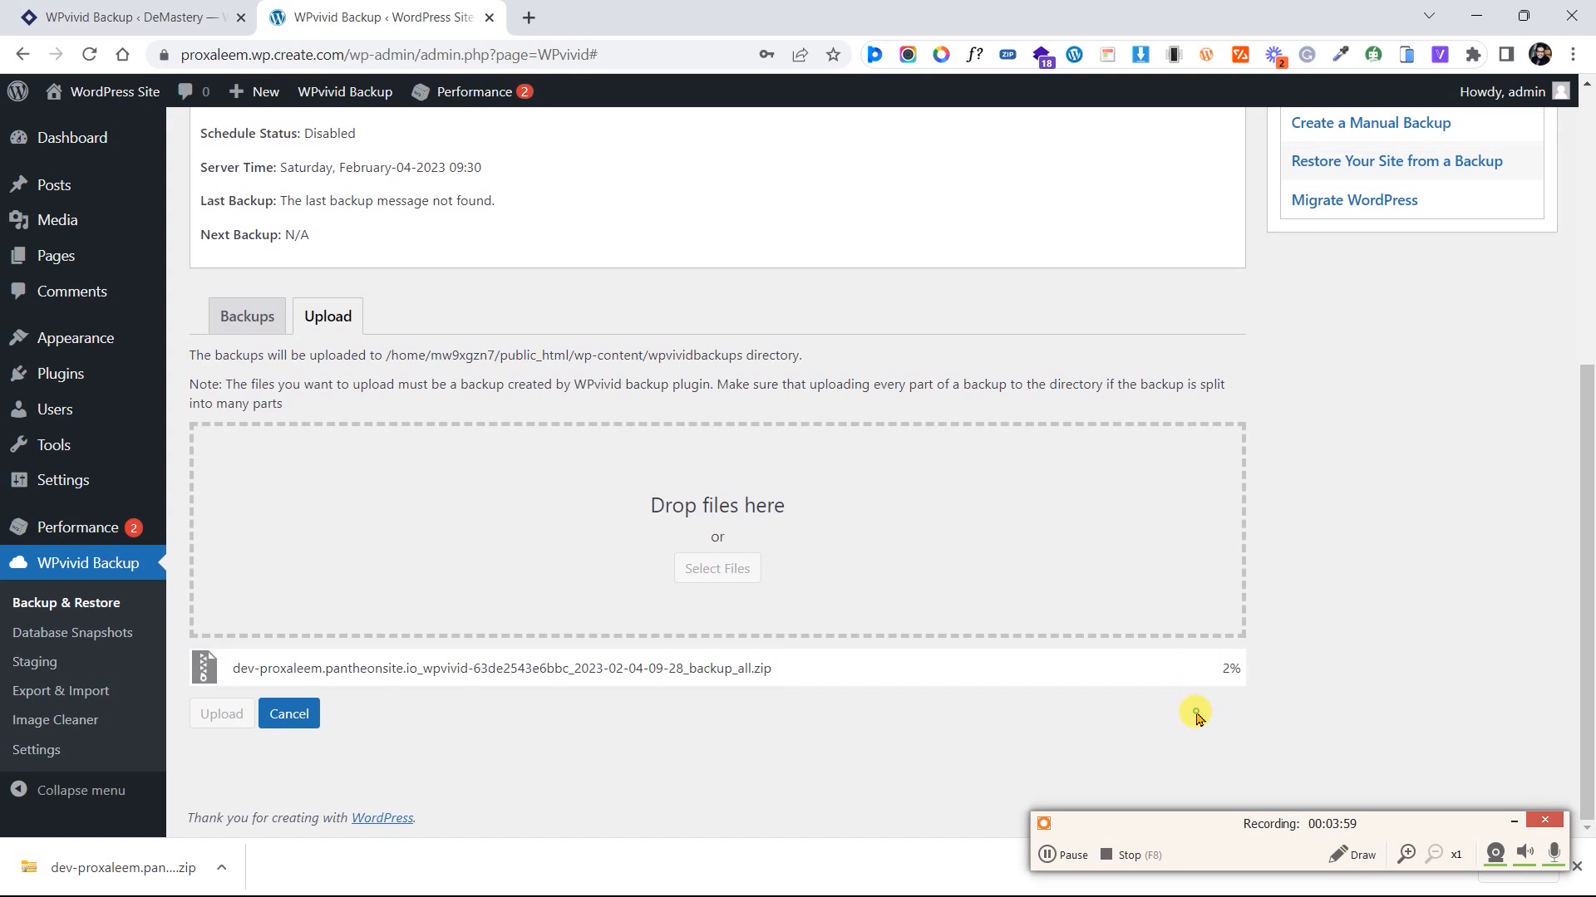
pyautogui.click(1056, 857)
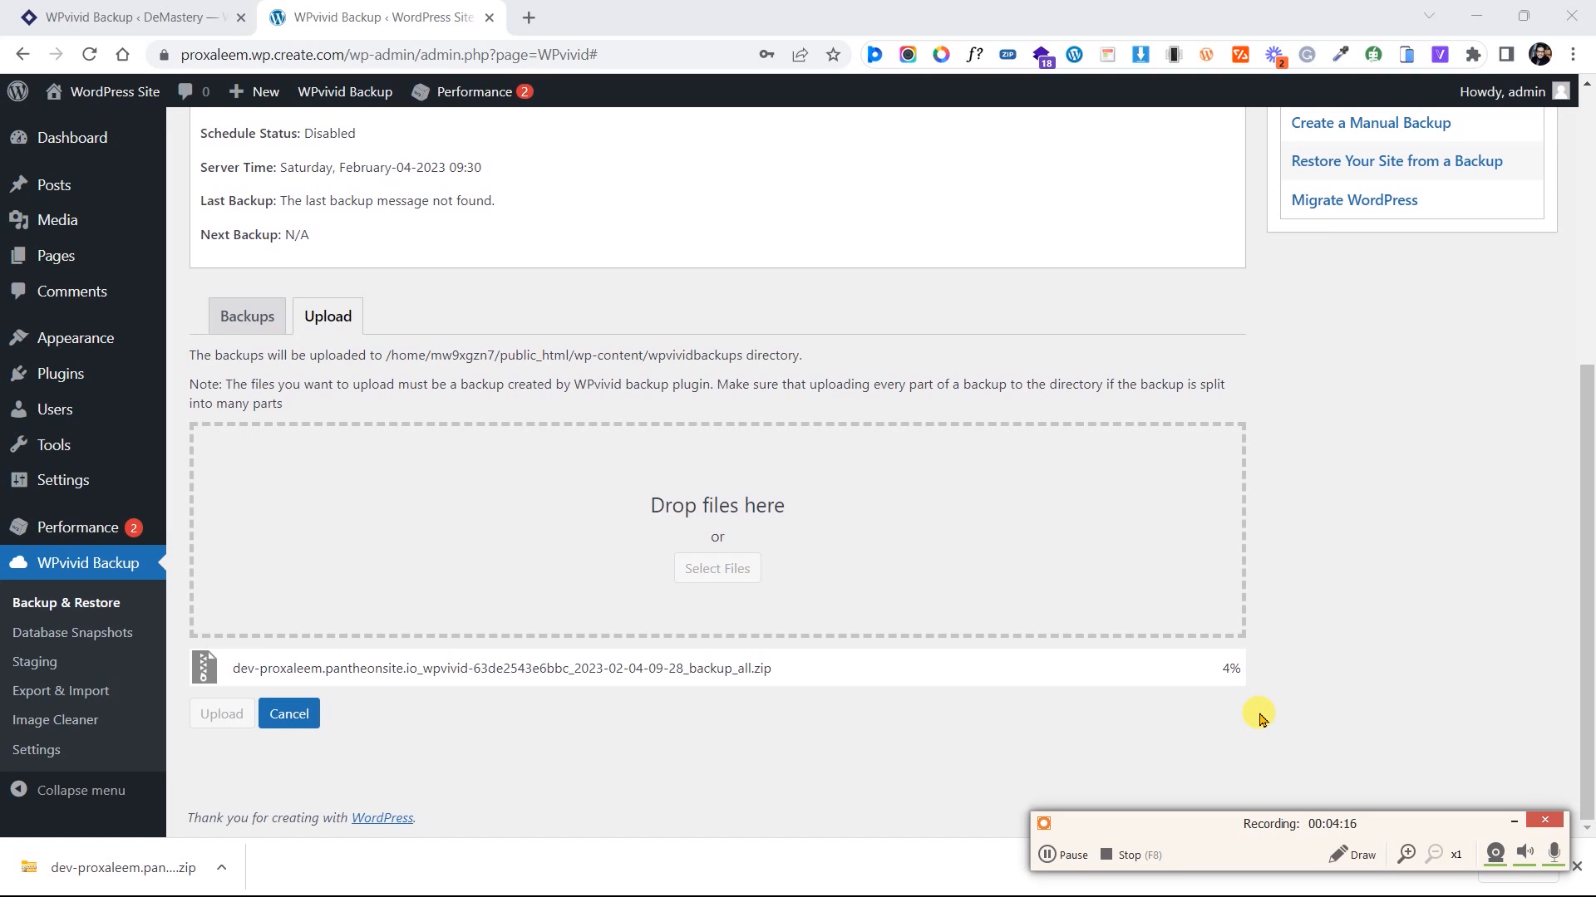
pyautogui.click(1553, 852)
pyautogui.click(1194, 850)
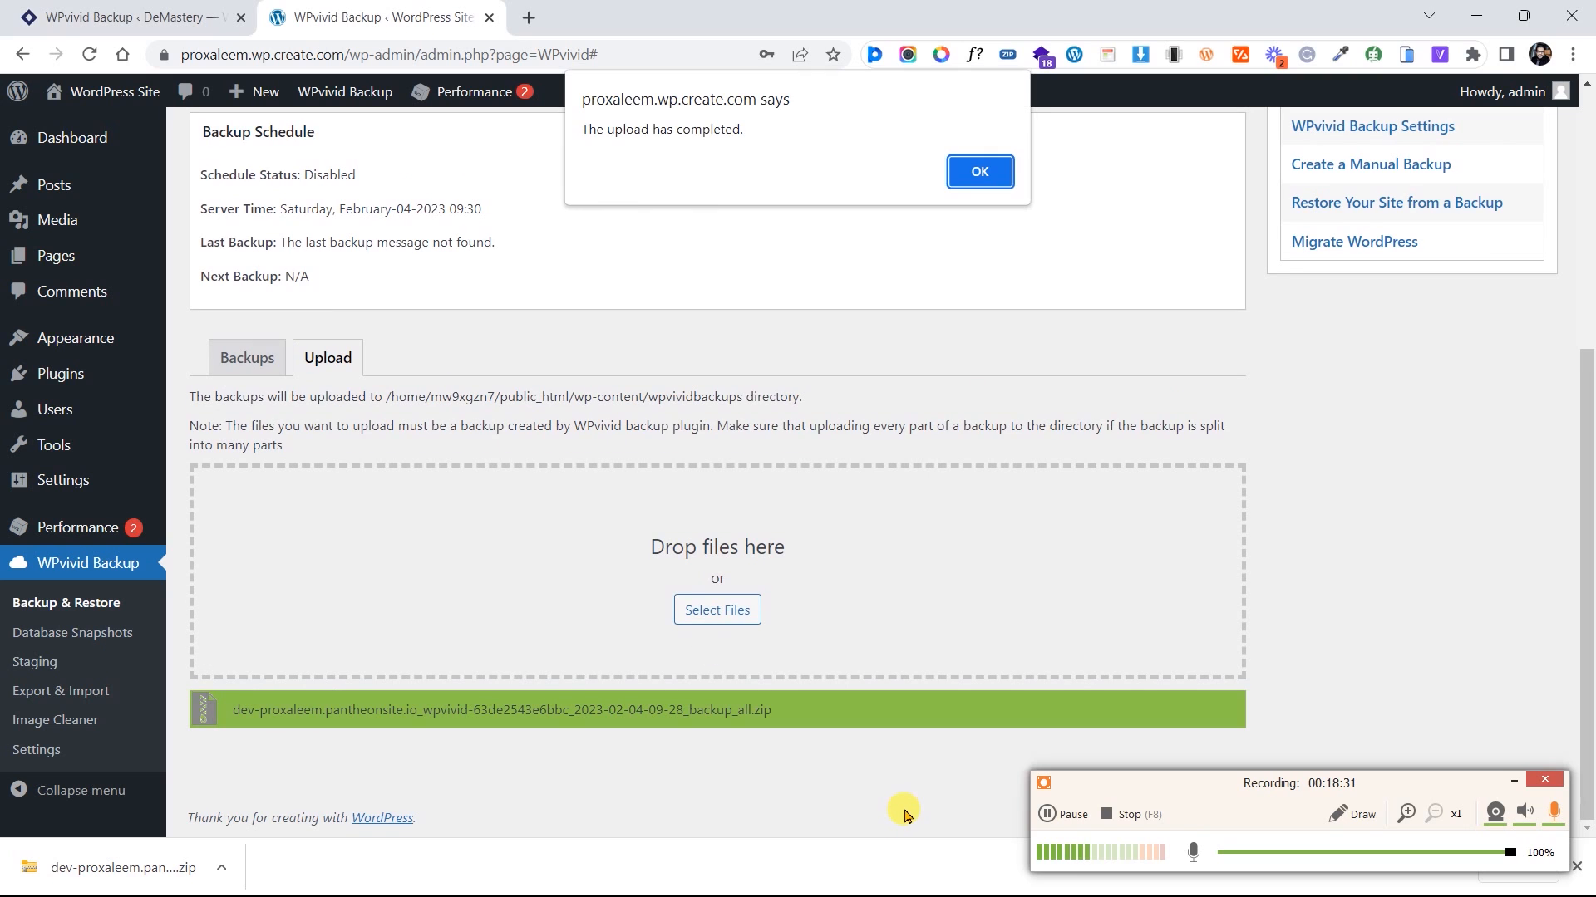
# Dismiss the upload alert and scroll to the uploaded Feb-04-2023 09:28 backup row
pyautogui.click(977, 174)
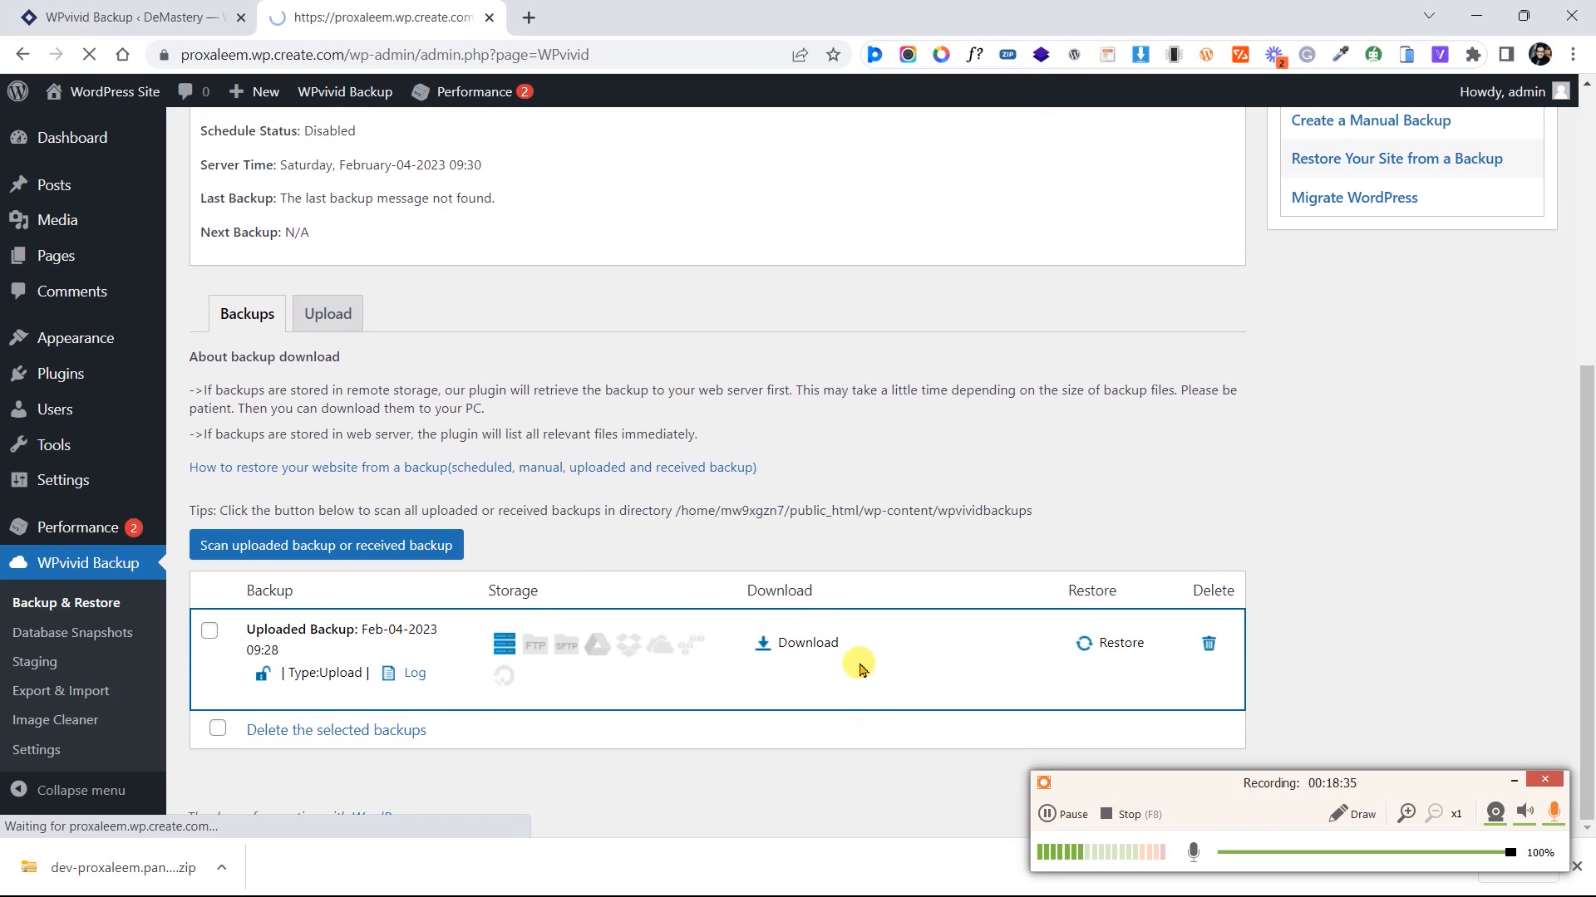
pyautogui.scroll(-9, 428, 488)
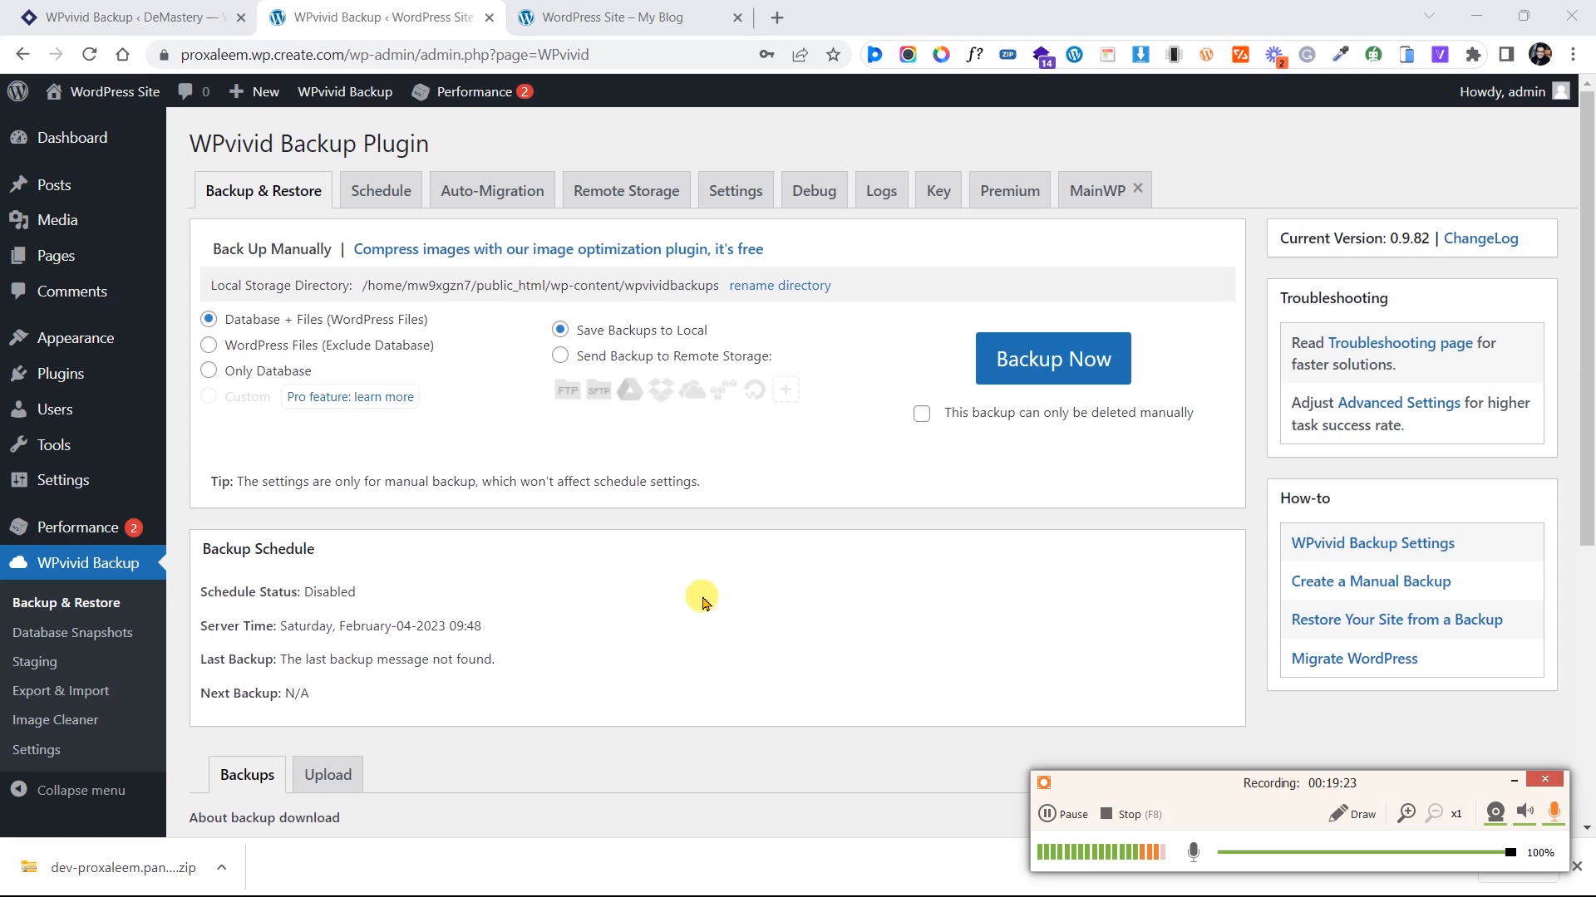
pyautogui.scroll(-5, 702, 600)
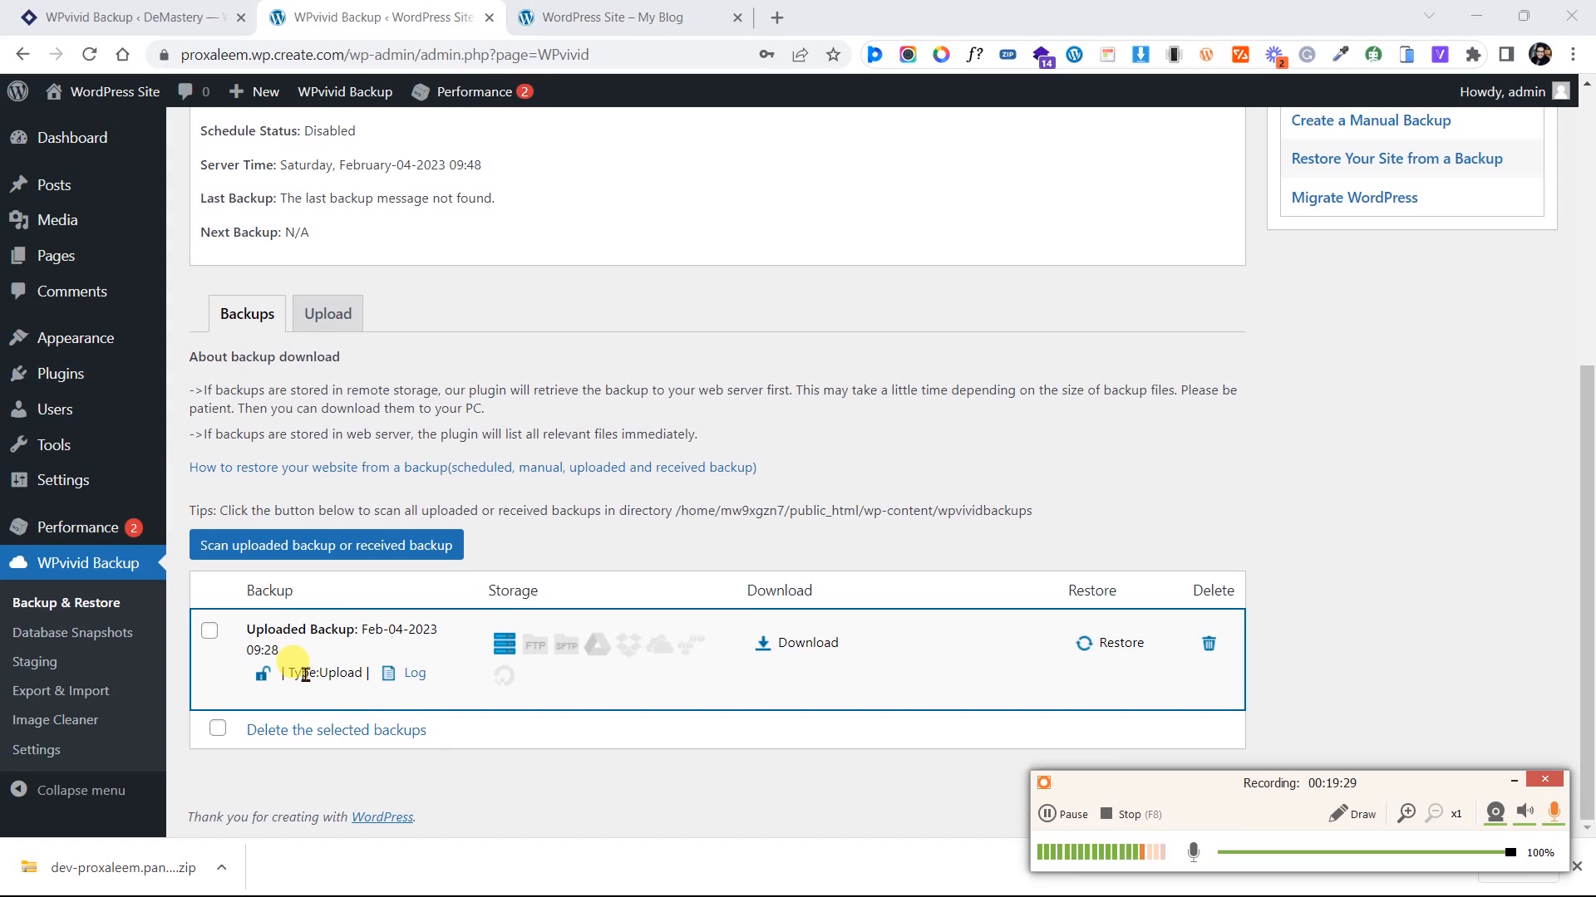
pyautogui.moveTo(299, 671); pyautogui.dragTo(365, 672)
pyautogui.click(345, 685)
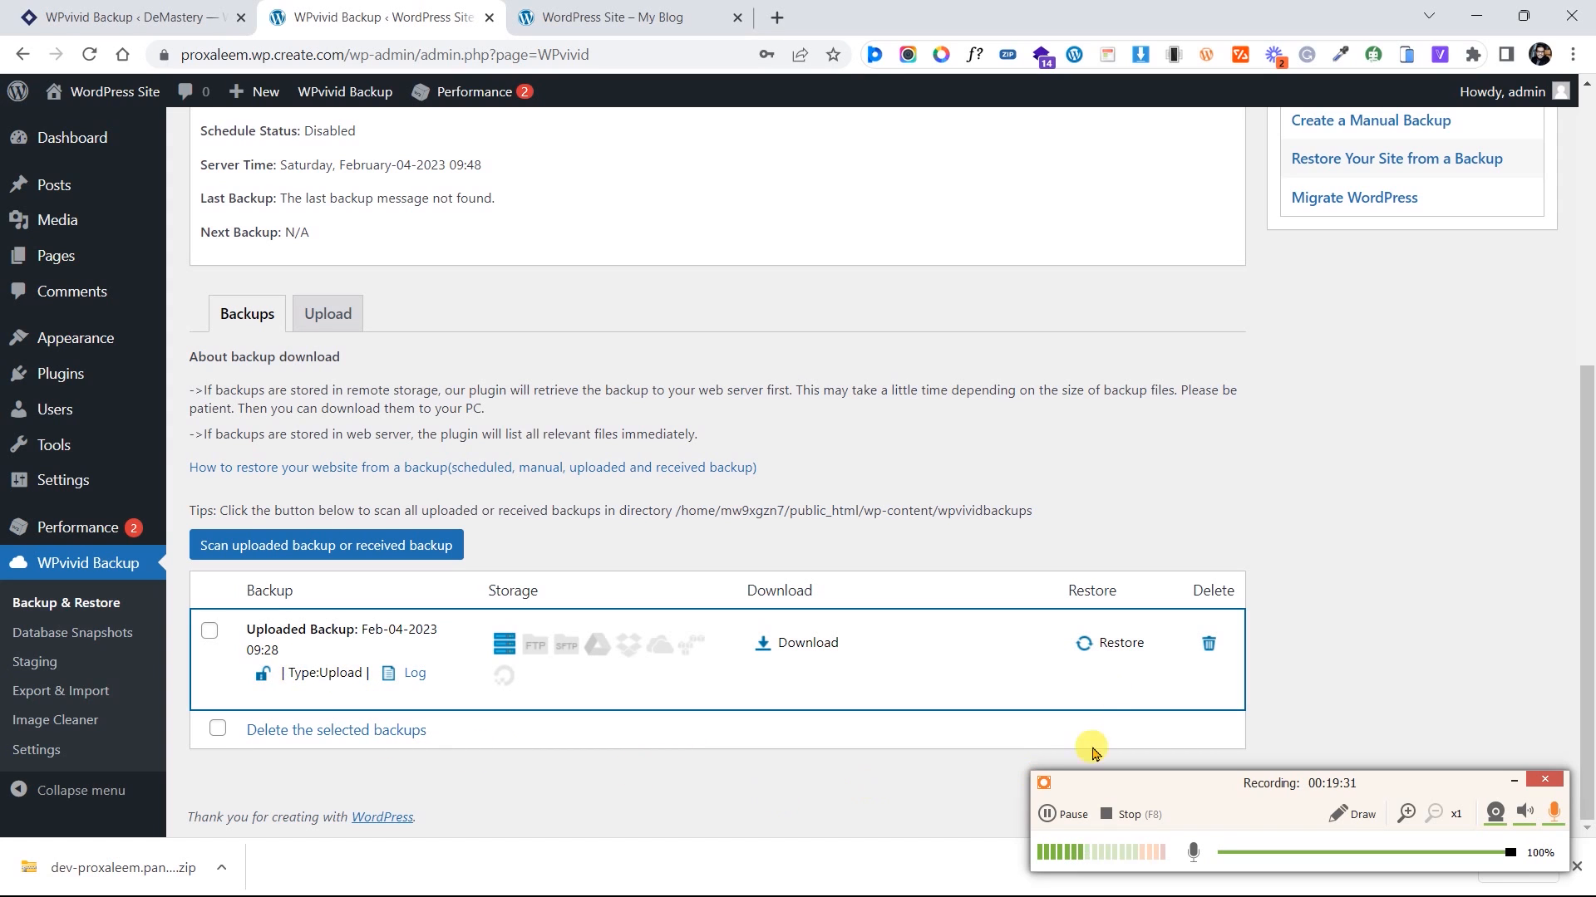
# Restore the destination site from the uploaded Feb-04-2023 09:28 backup, confirming the prompt
pyautogui.click(1121, 644)
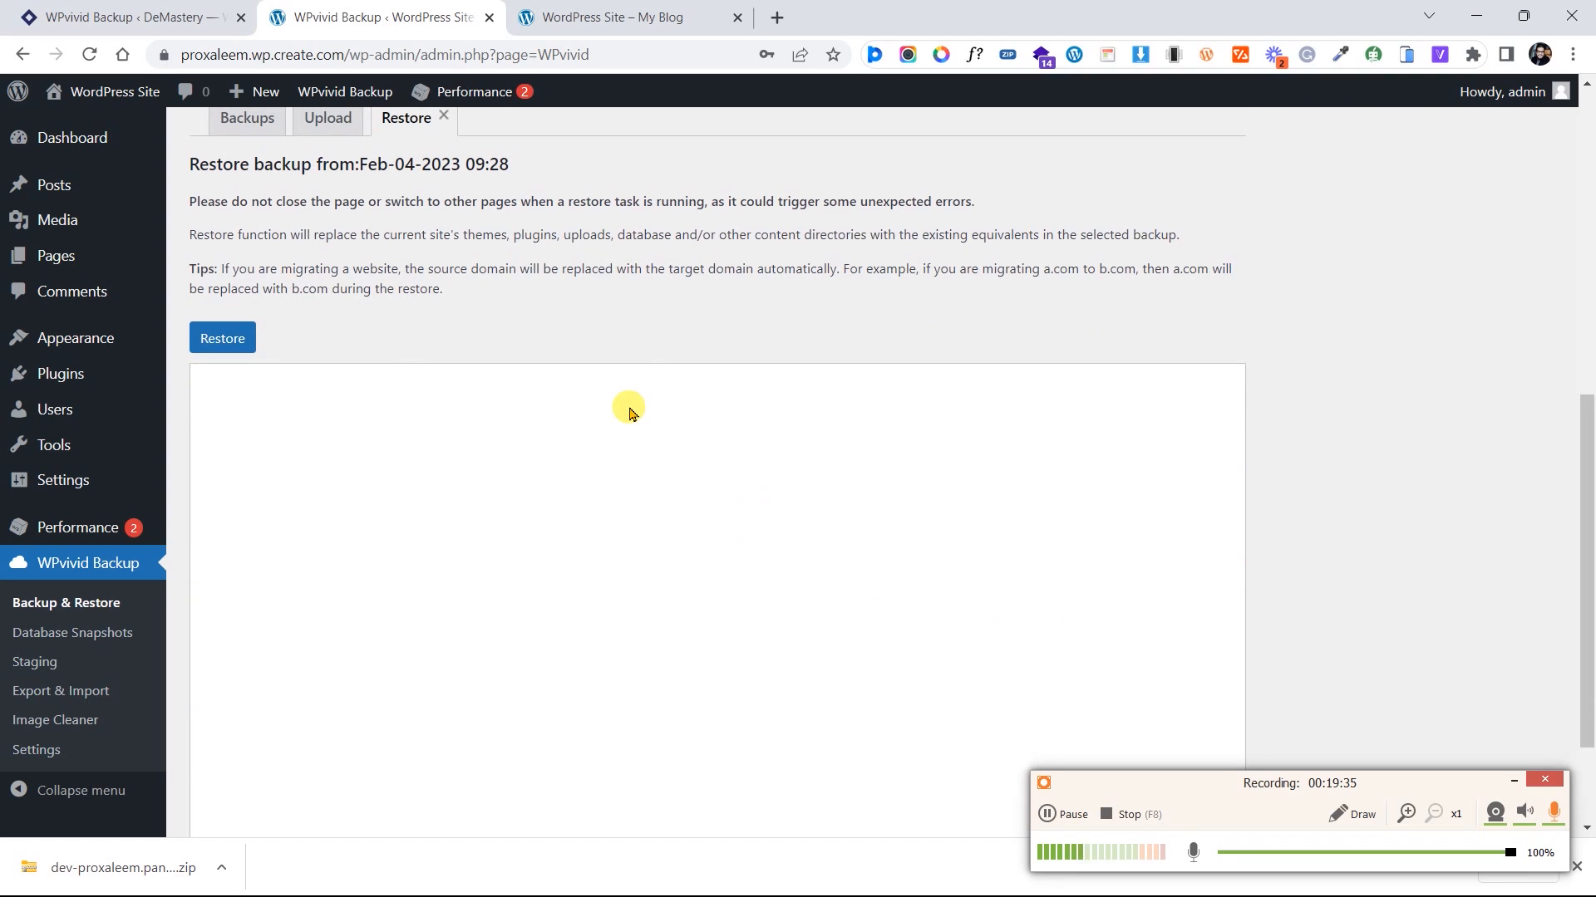
pyautogui.click(234, 340)
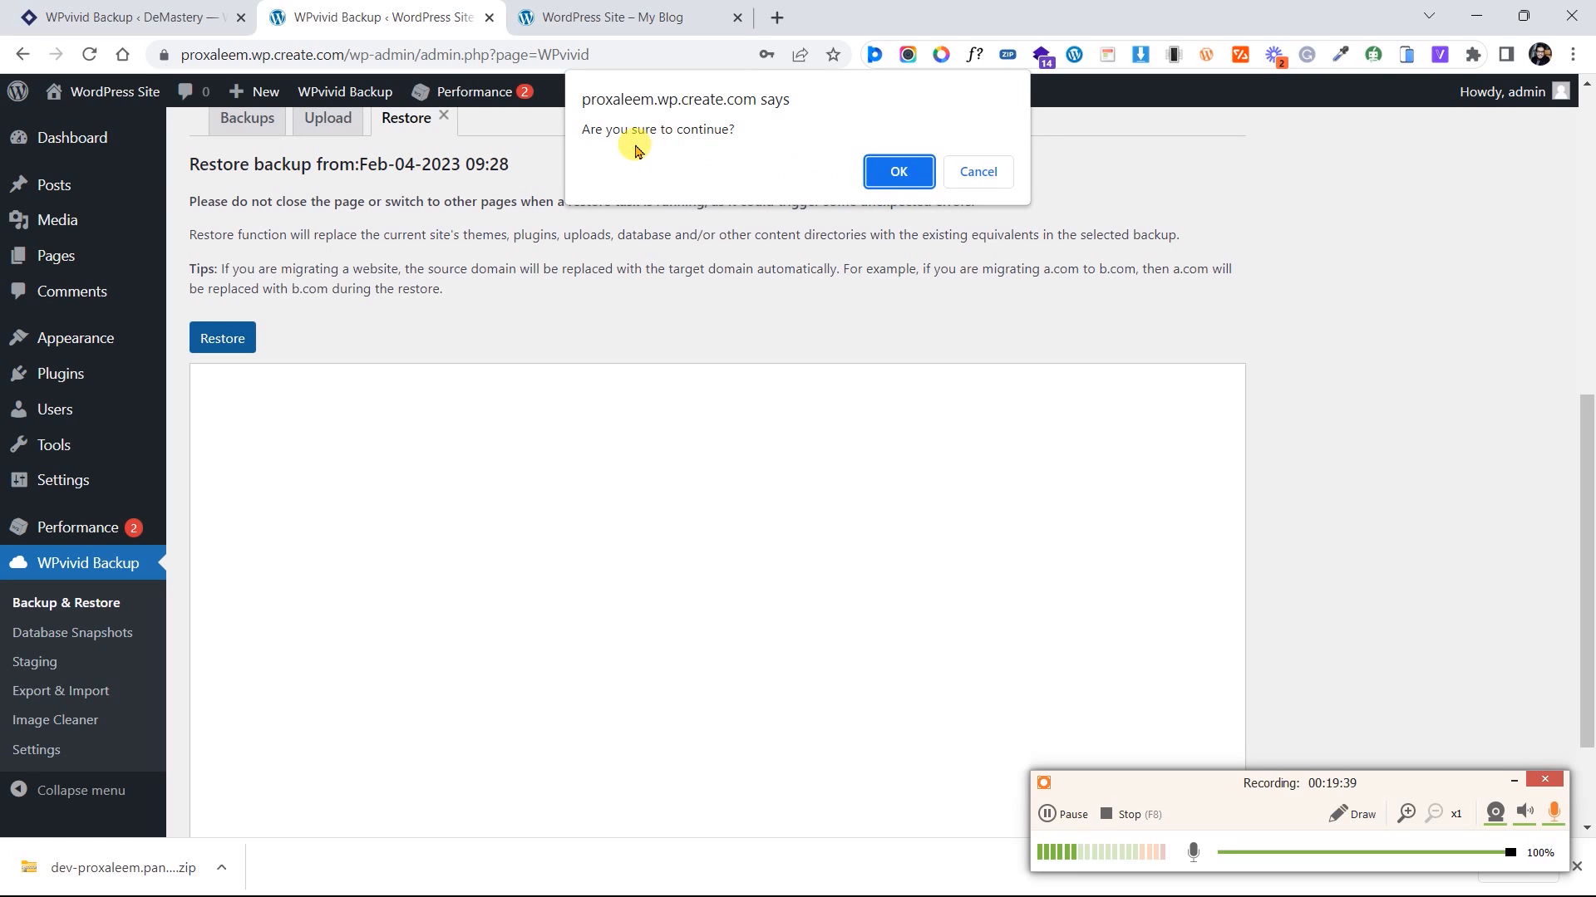
pyautogui.moveTo(633, 129); pyautogui.dragTo(715, 131)
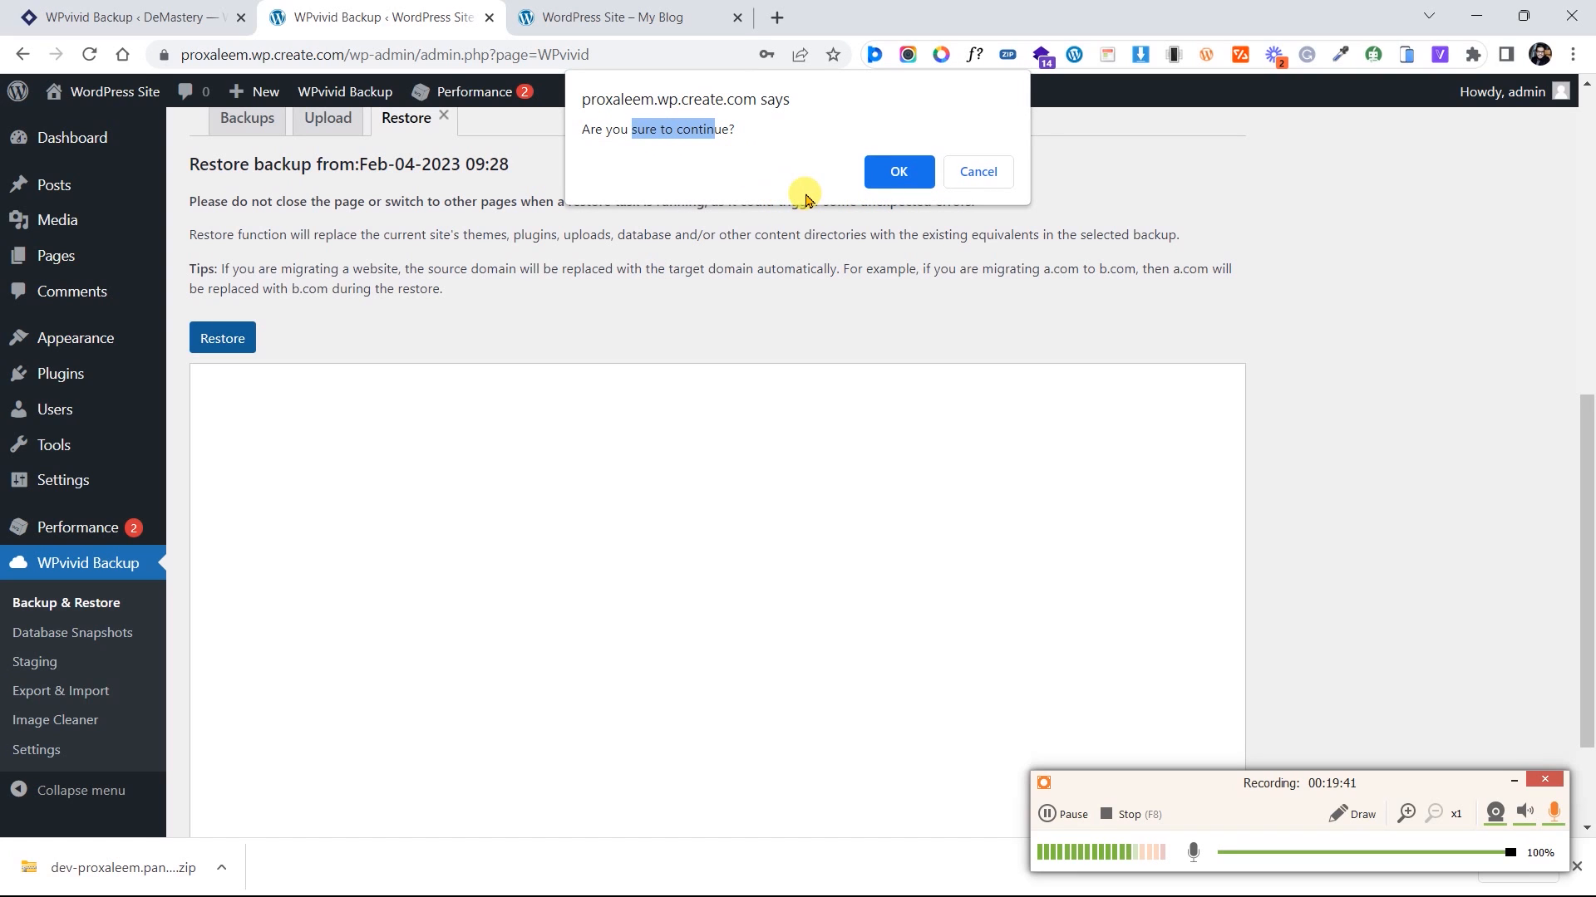
pyautogui.click(896, 181)
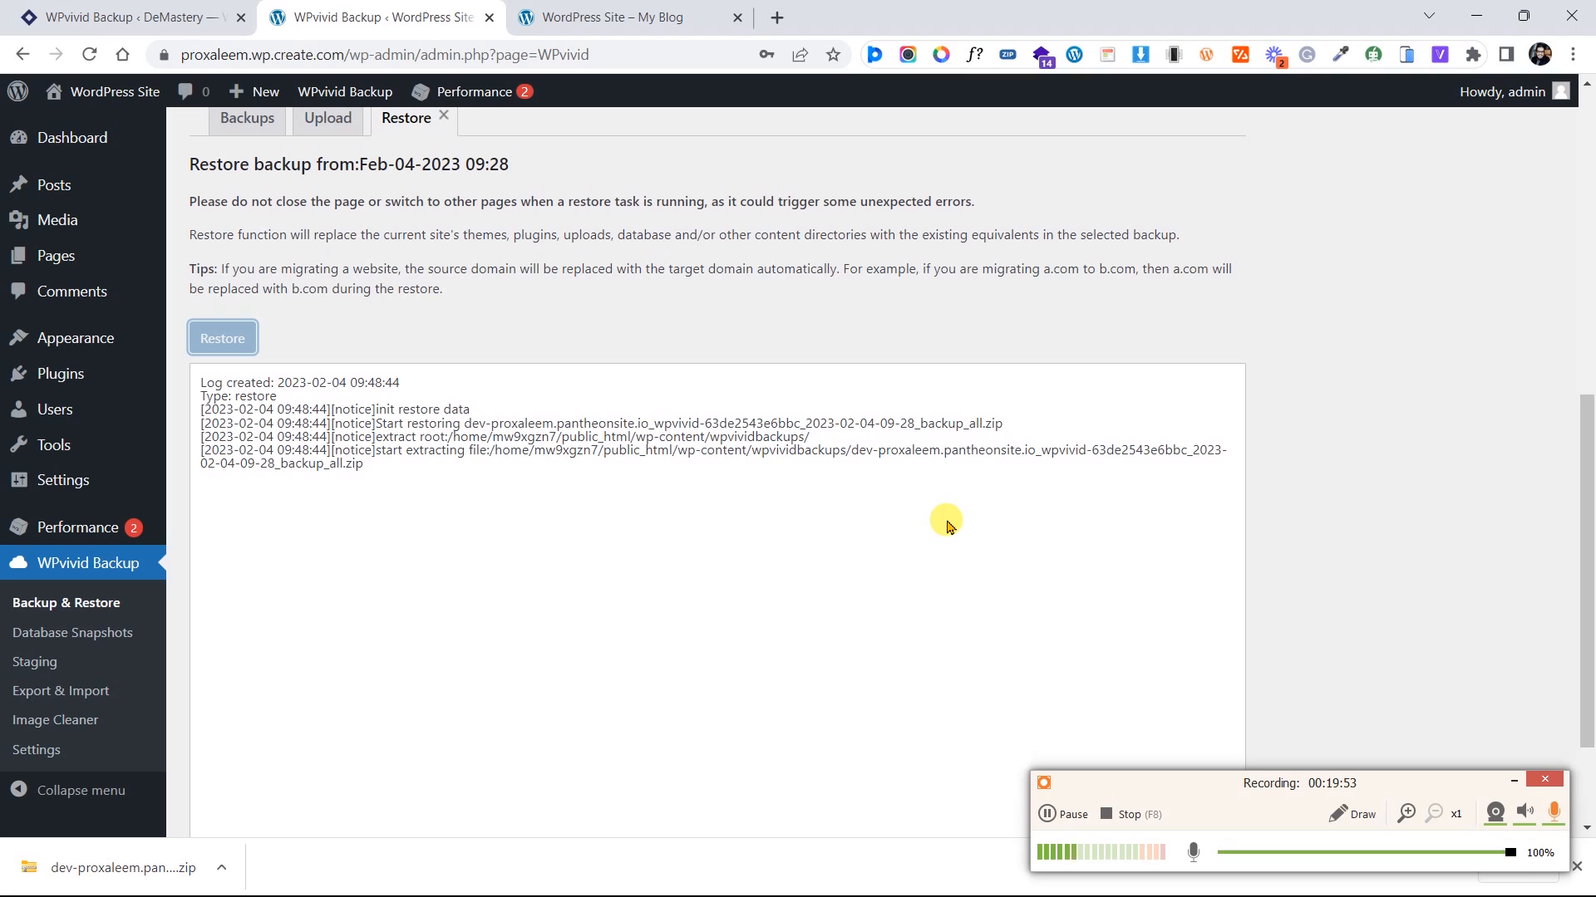
pyautogui.click(1193, 852)
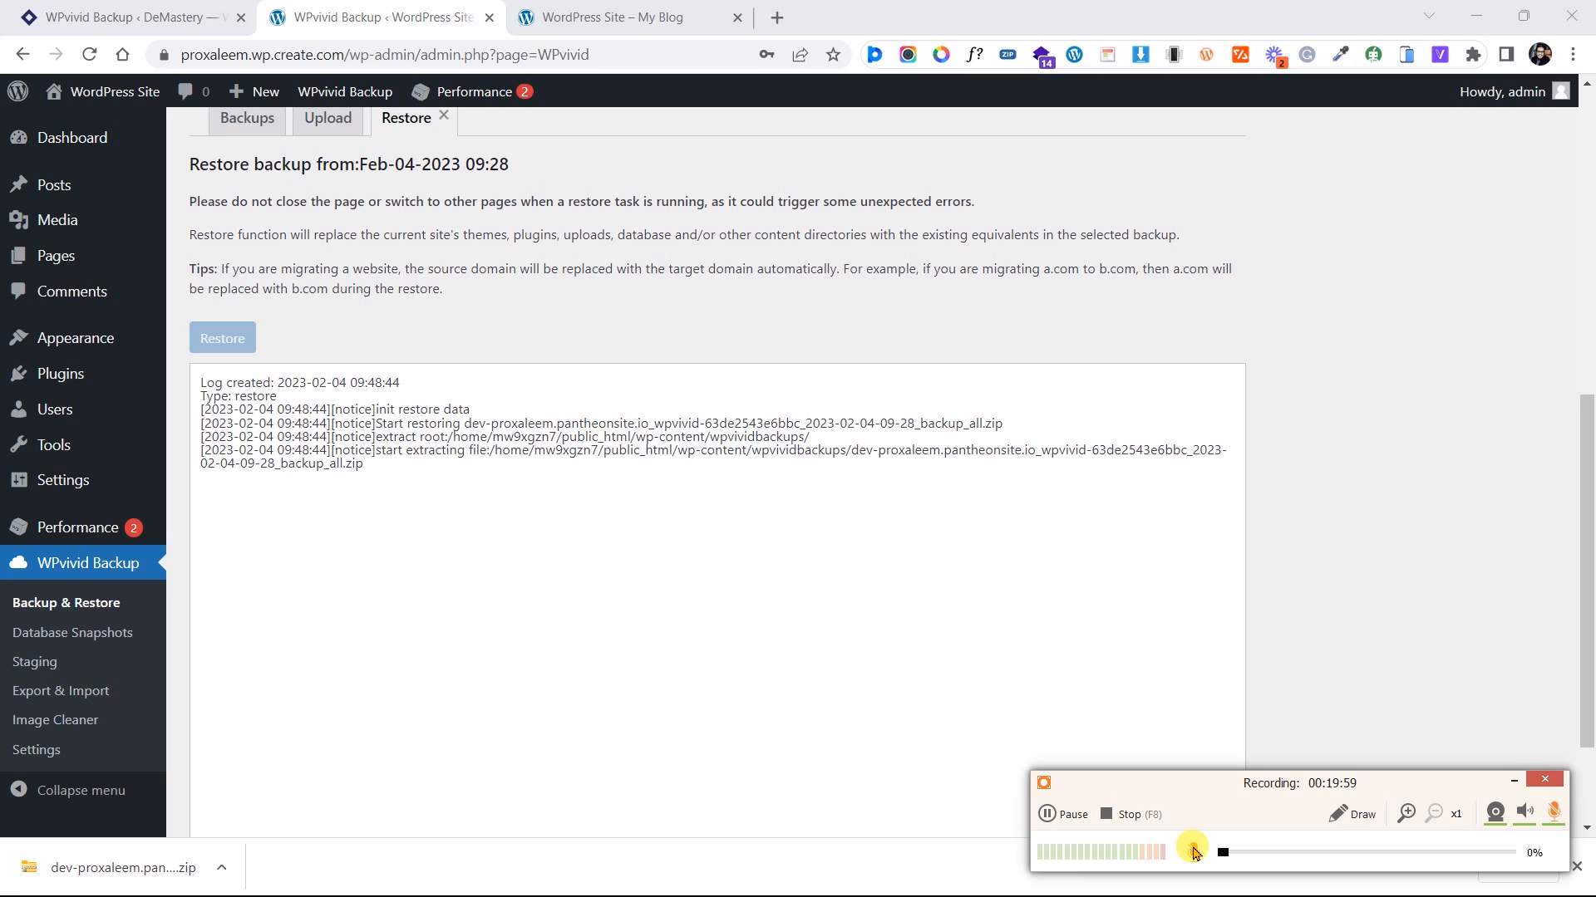
pyautogui.click(1192, 852)
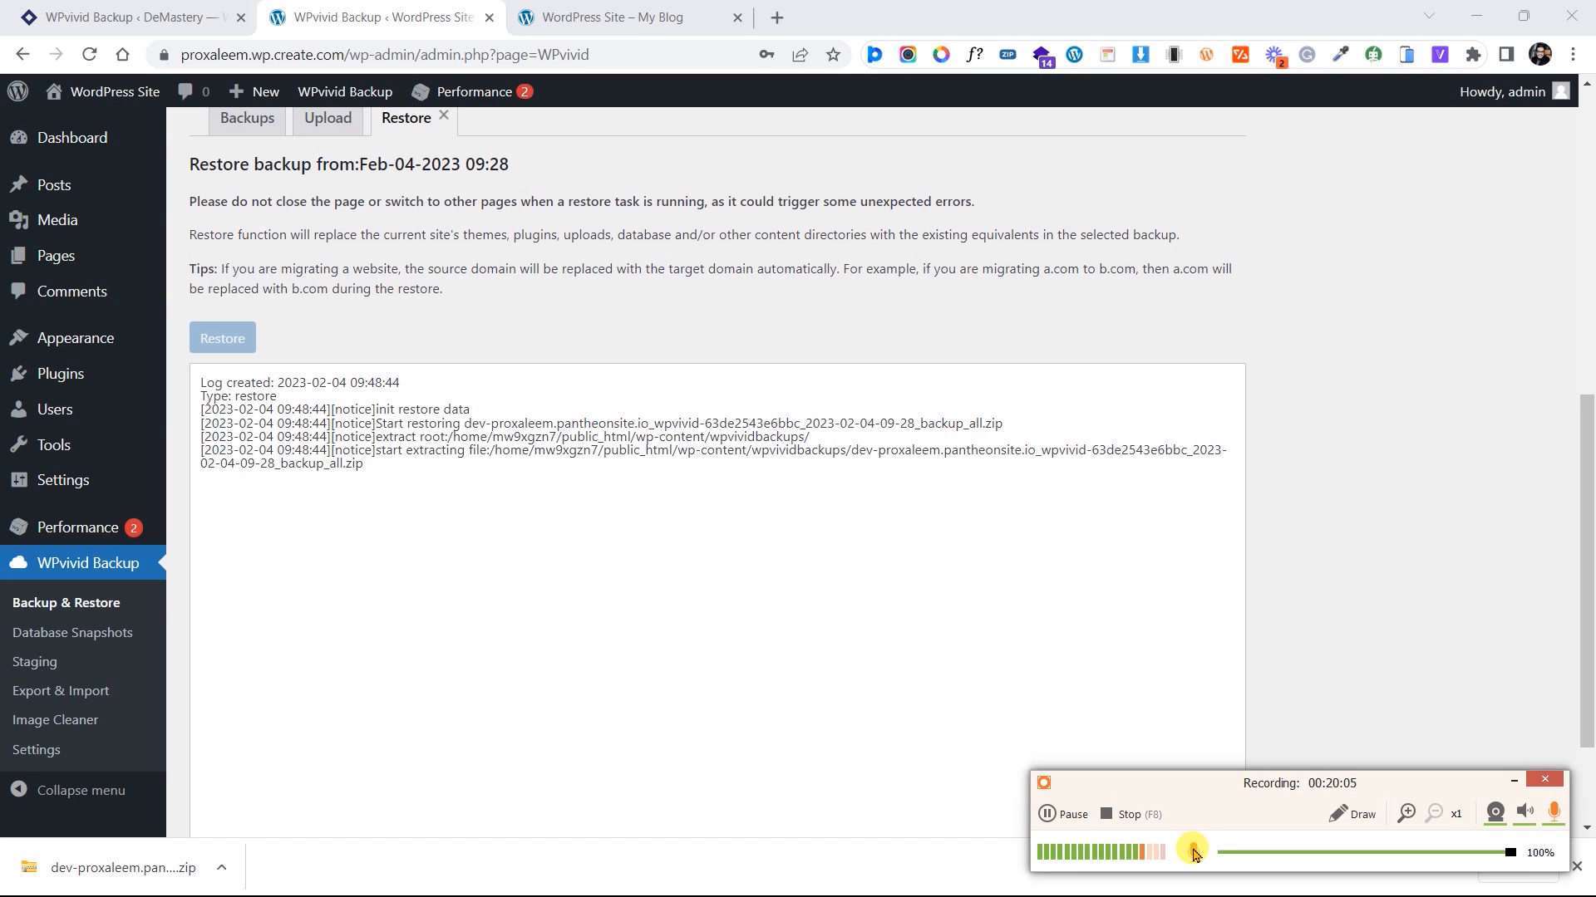
pyautogui.click(1193, 852)
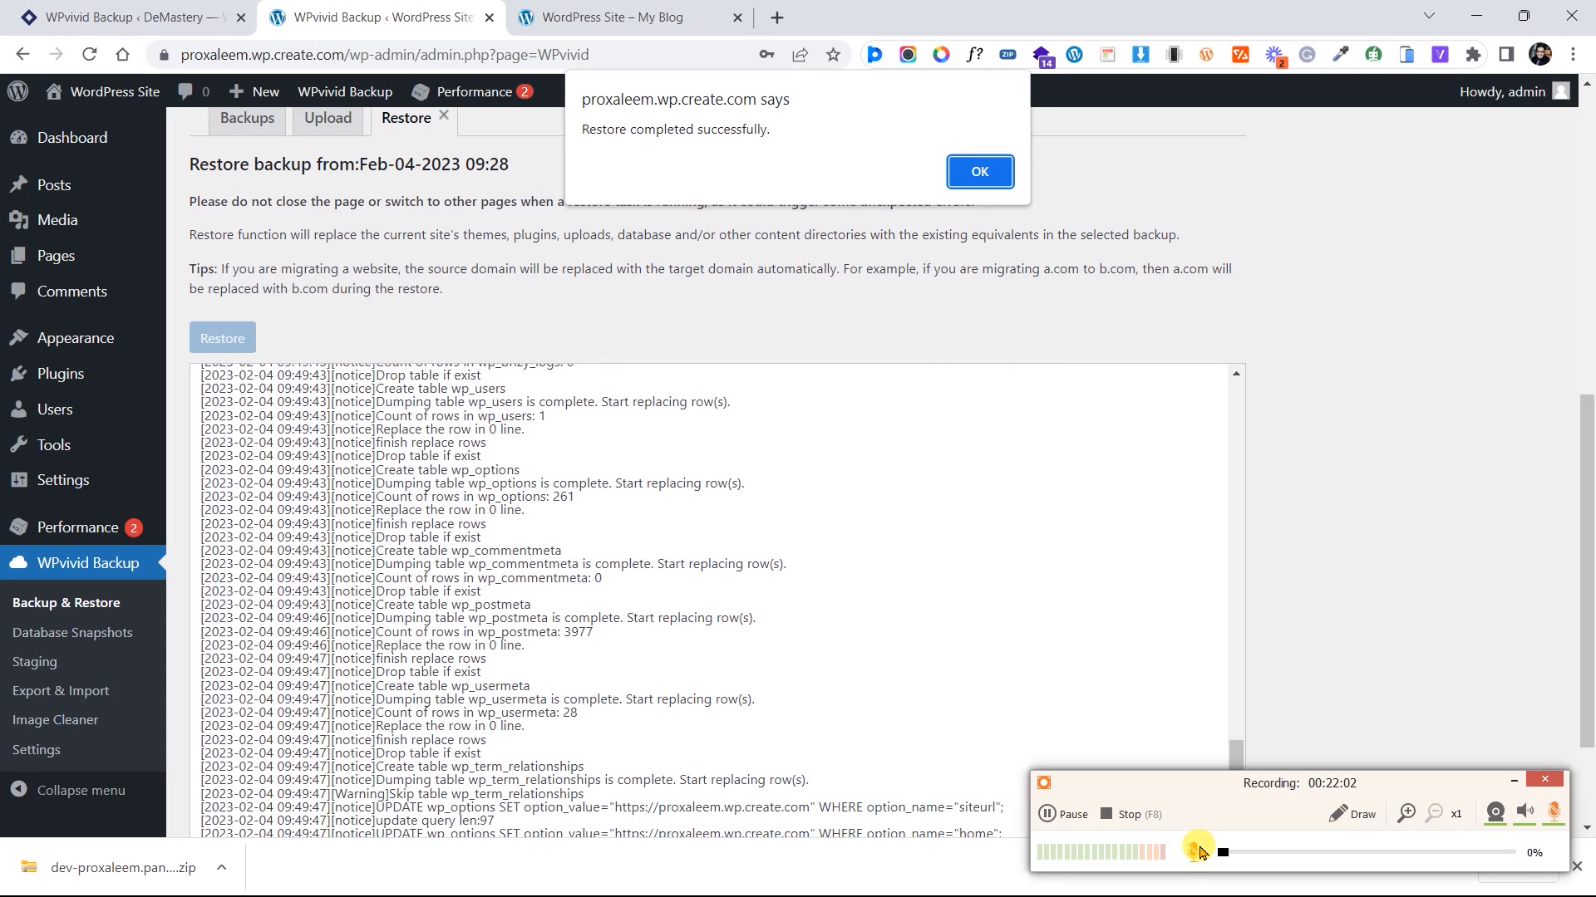
# Confirm the 'Restore completed successfully' alert to reach the DeMastery login page
pyautogui.click(1193, 852)
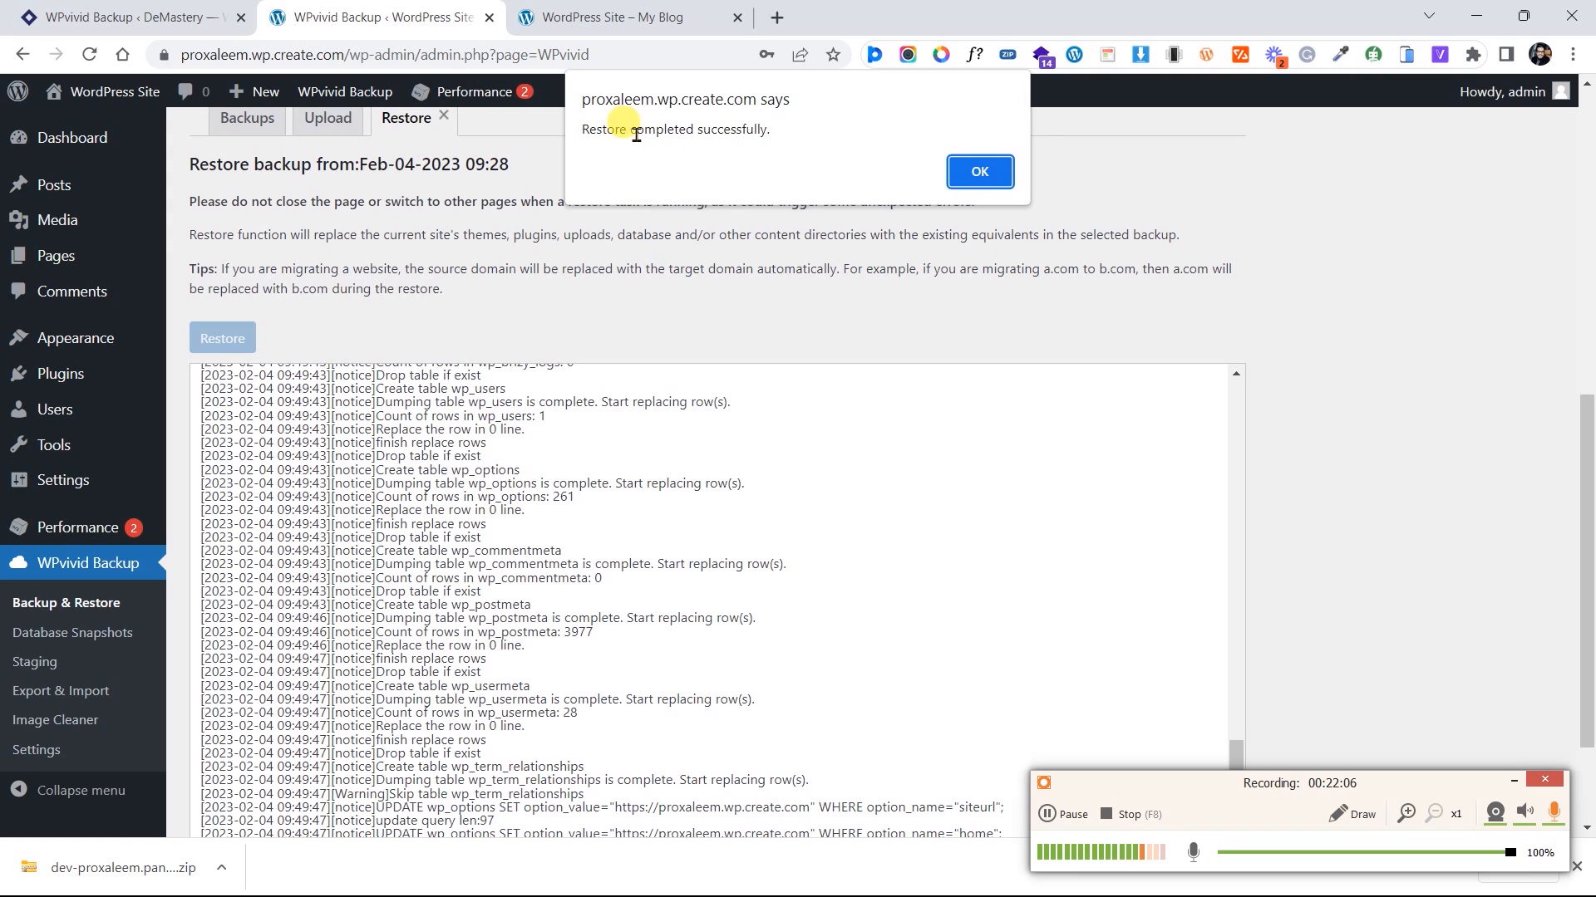
pyautogui.click(948, 184)
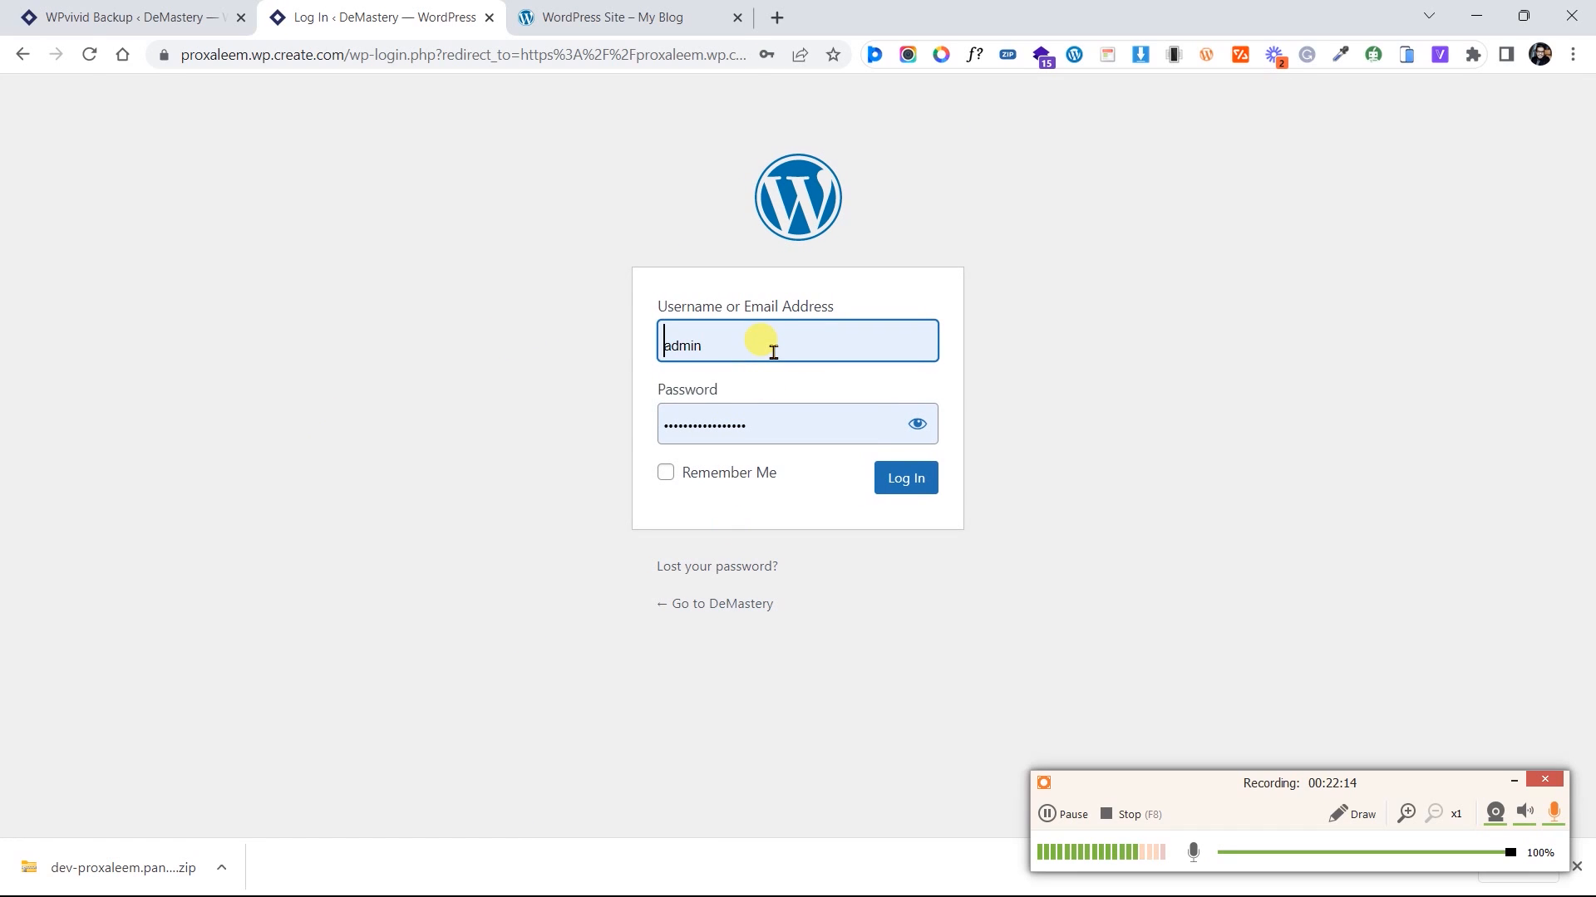
# Replace the autofilled password with the admin password and log in to the DeMastery admin
pyautogui.click(776, 424)
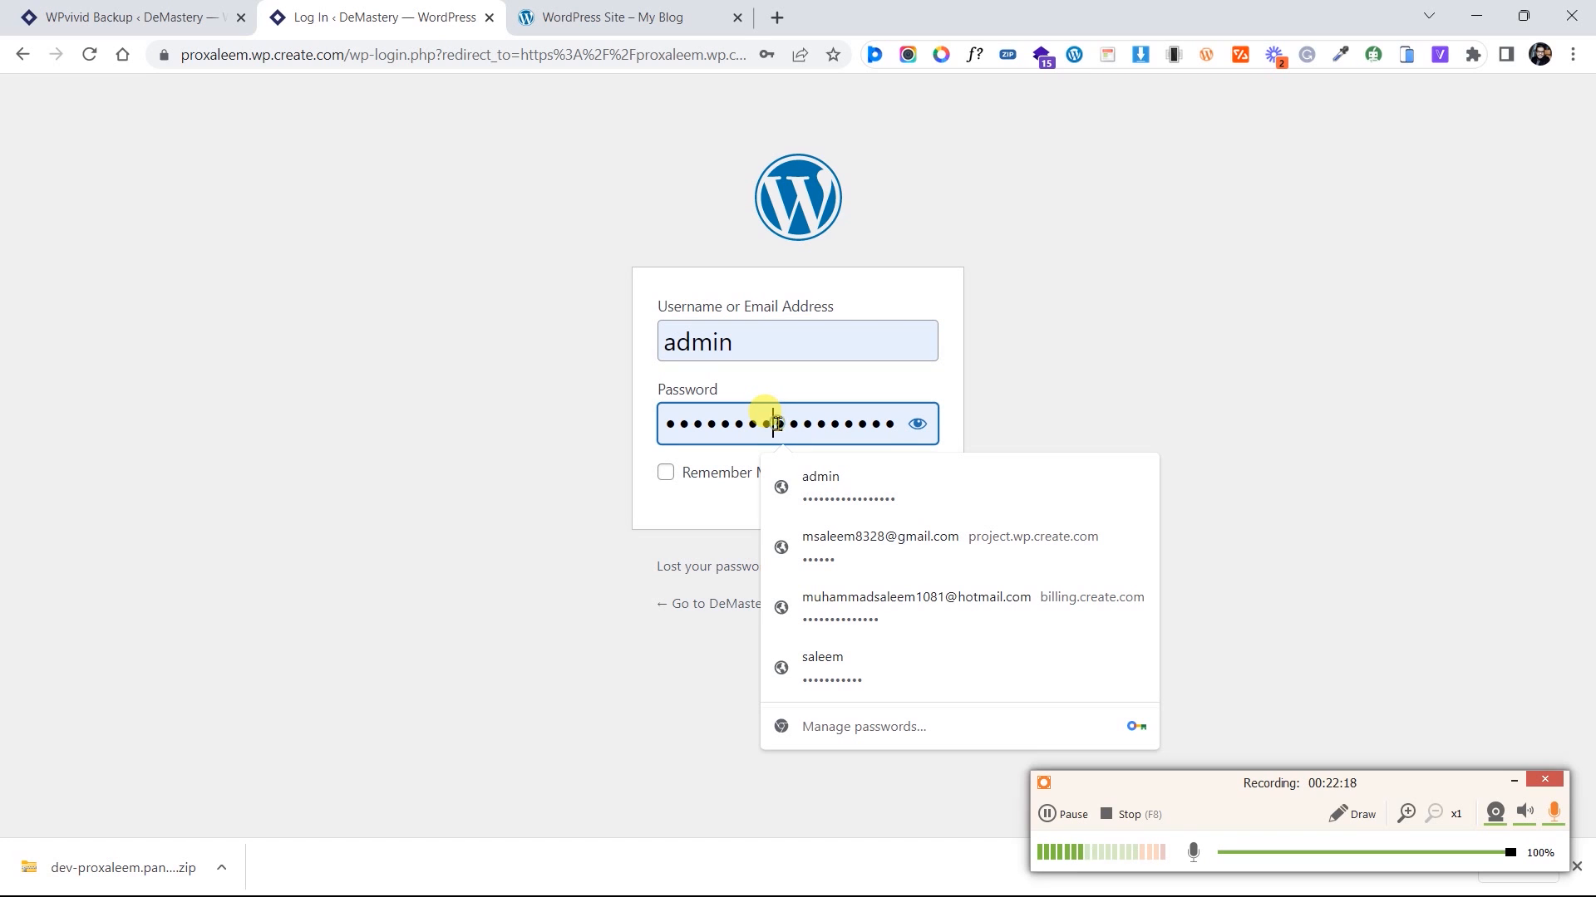
pyautogui.hotkey('ctrl', 'a')
pyautogui.press('BackSpace')
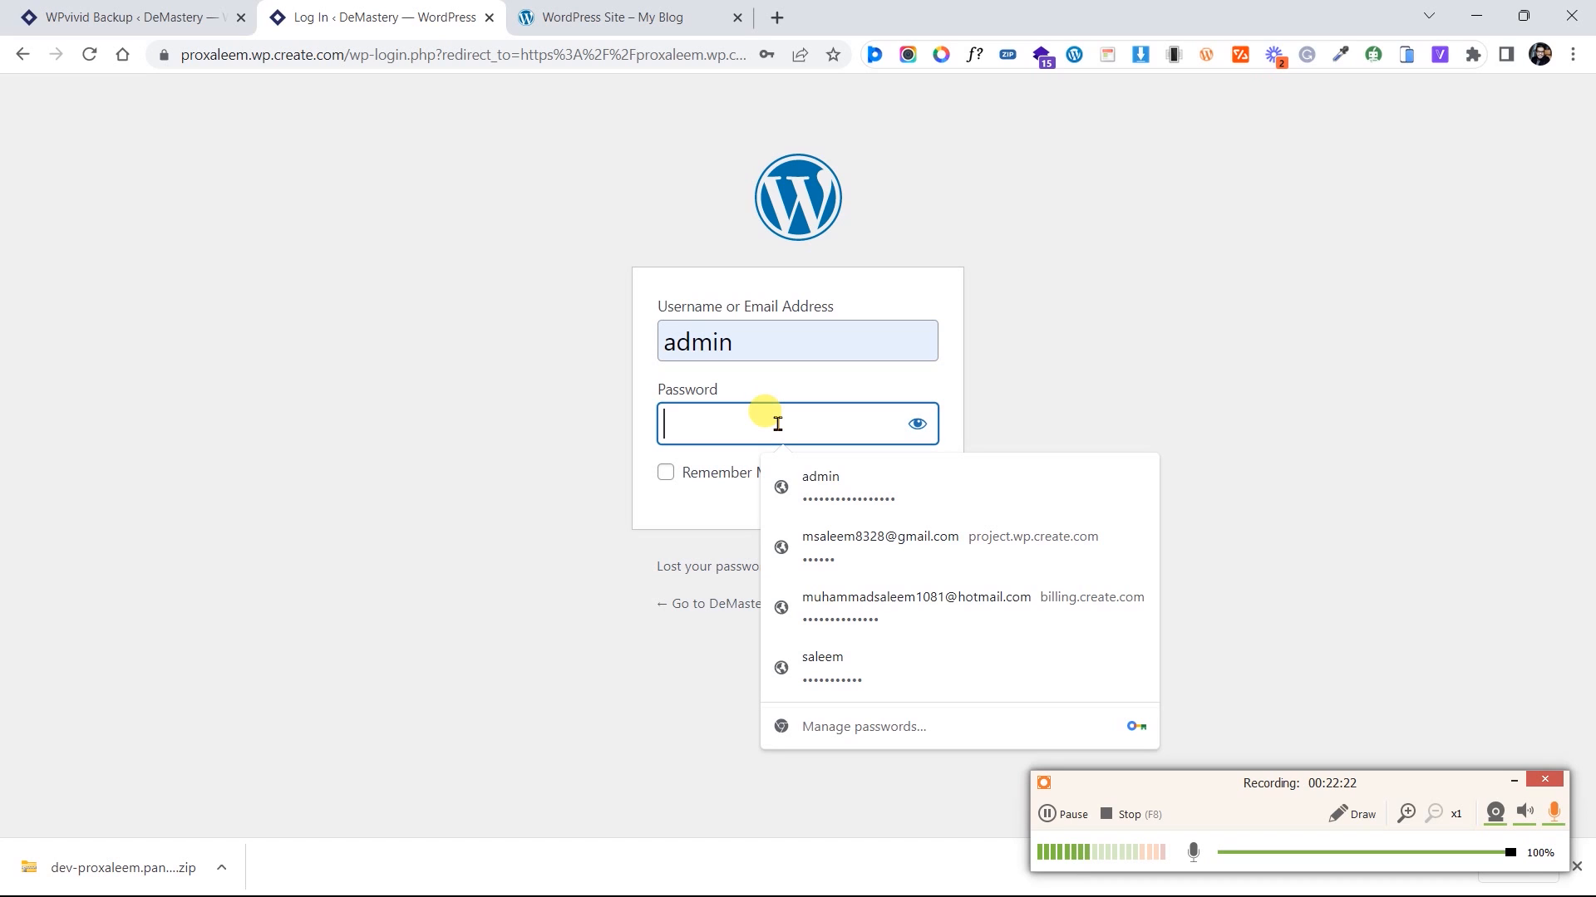
pyautogui.write('admin')
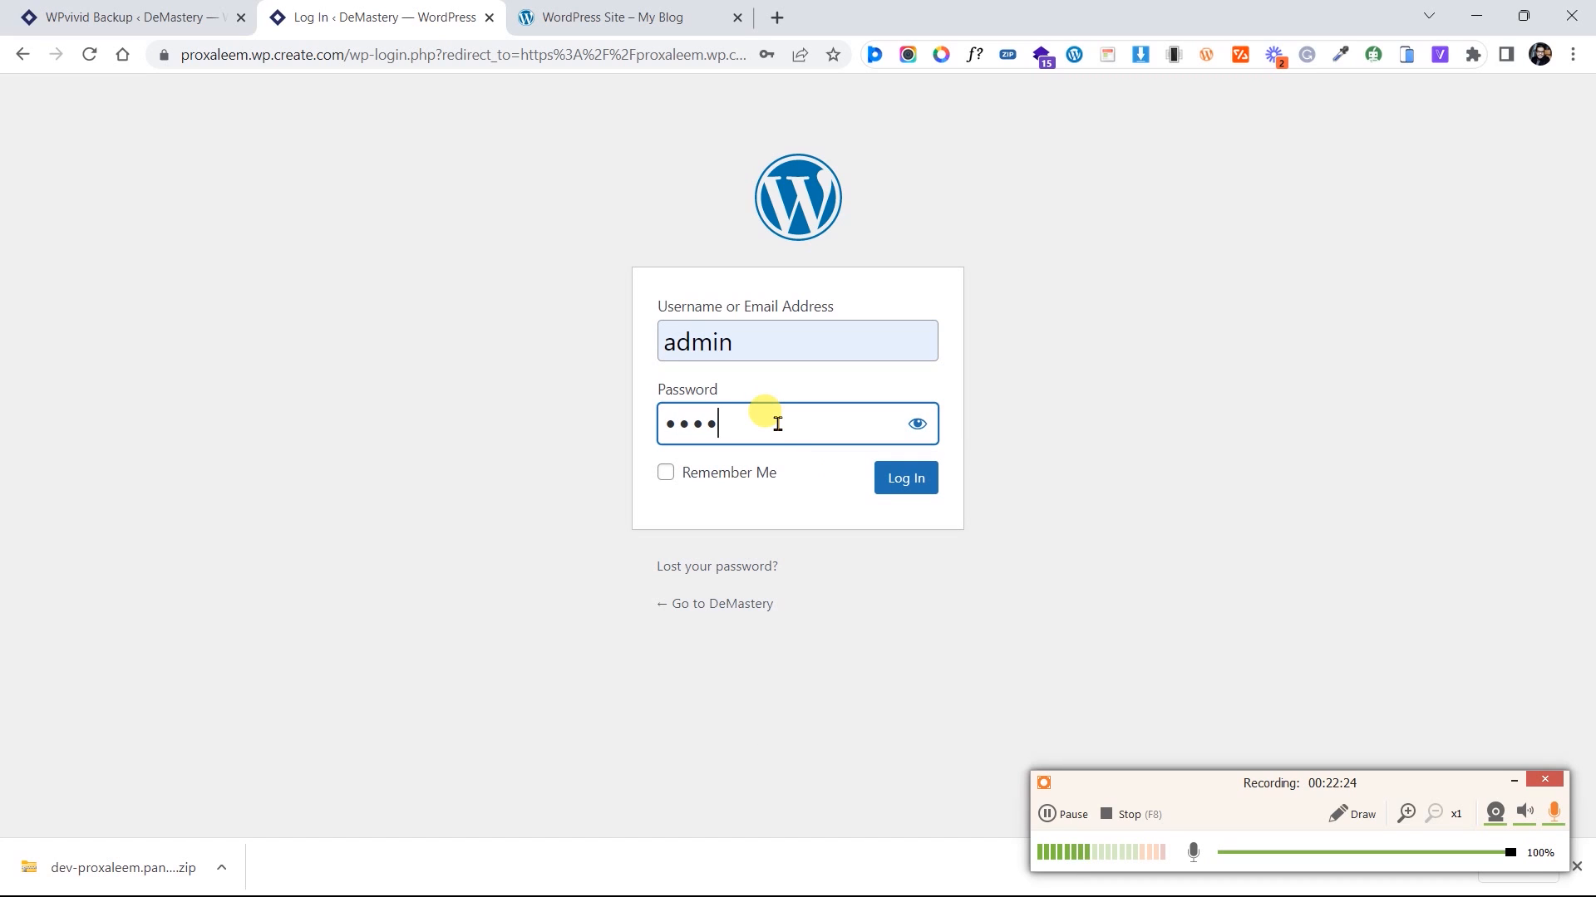
pyautogui.write('password1')
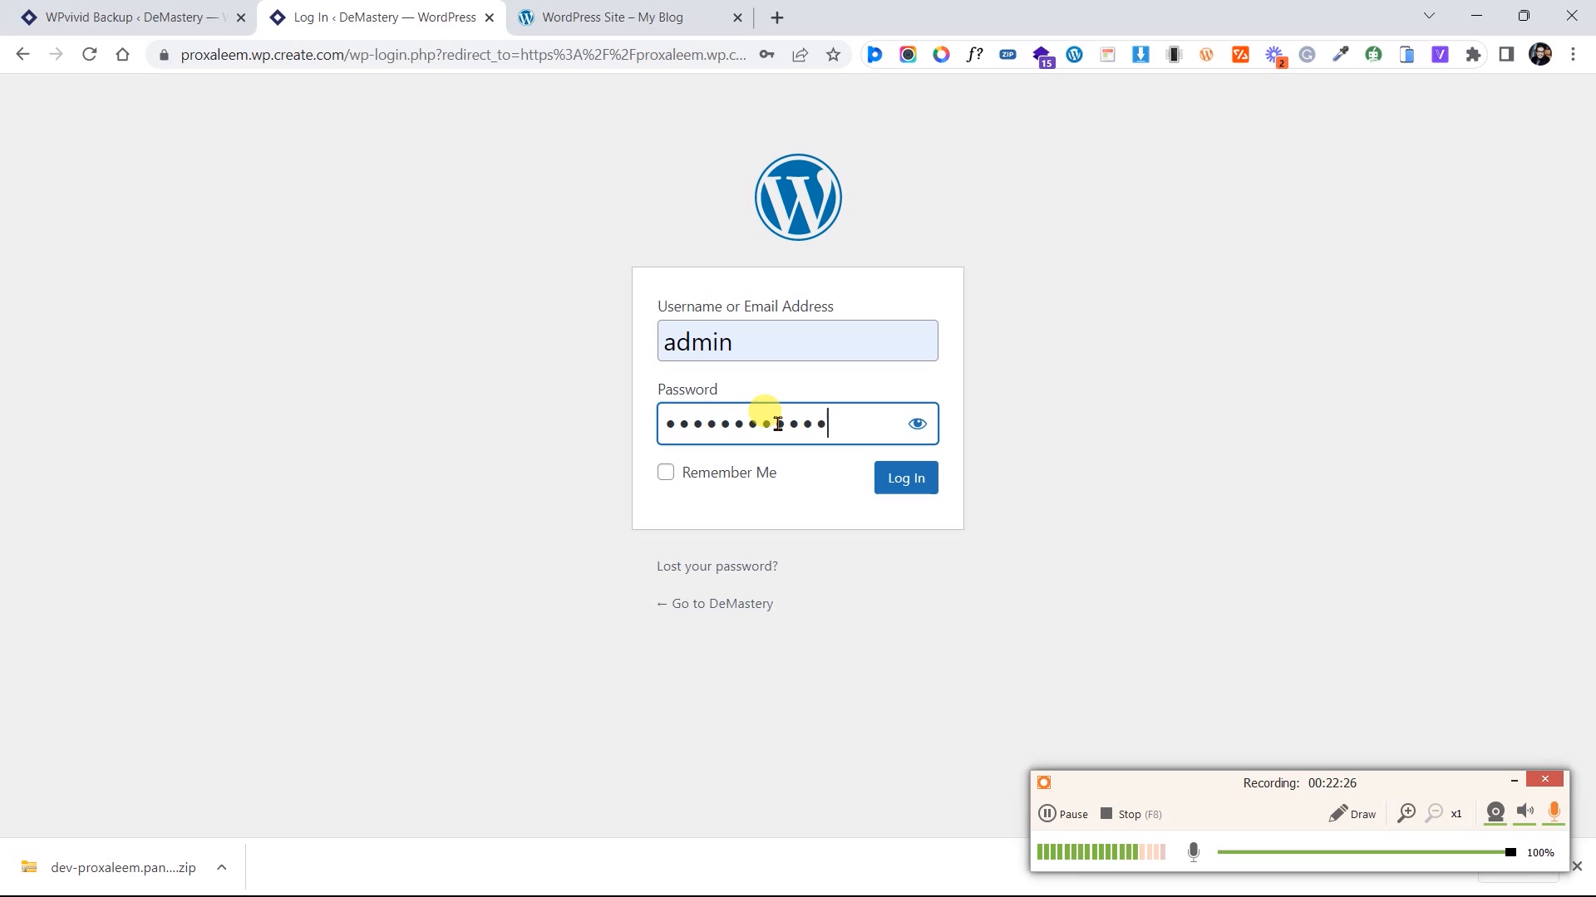
pyautogui.write('1234')
pyautogui.click(926, 490)
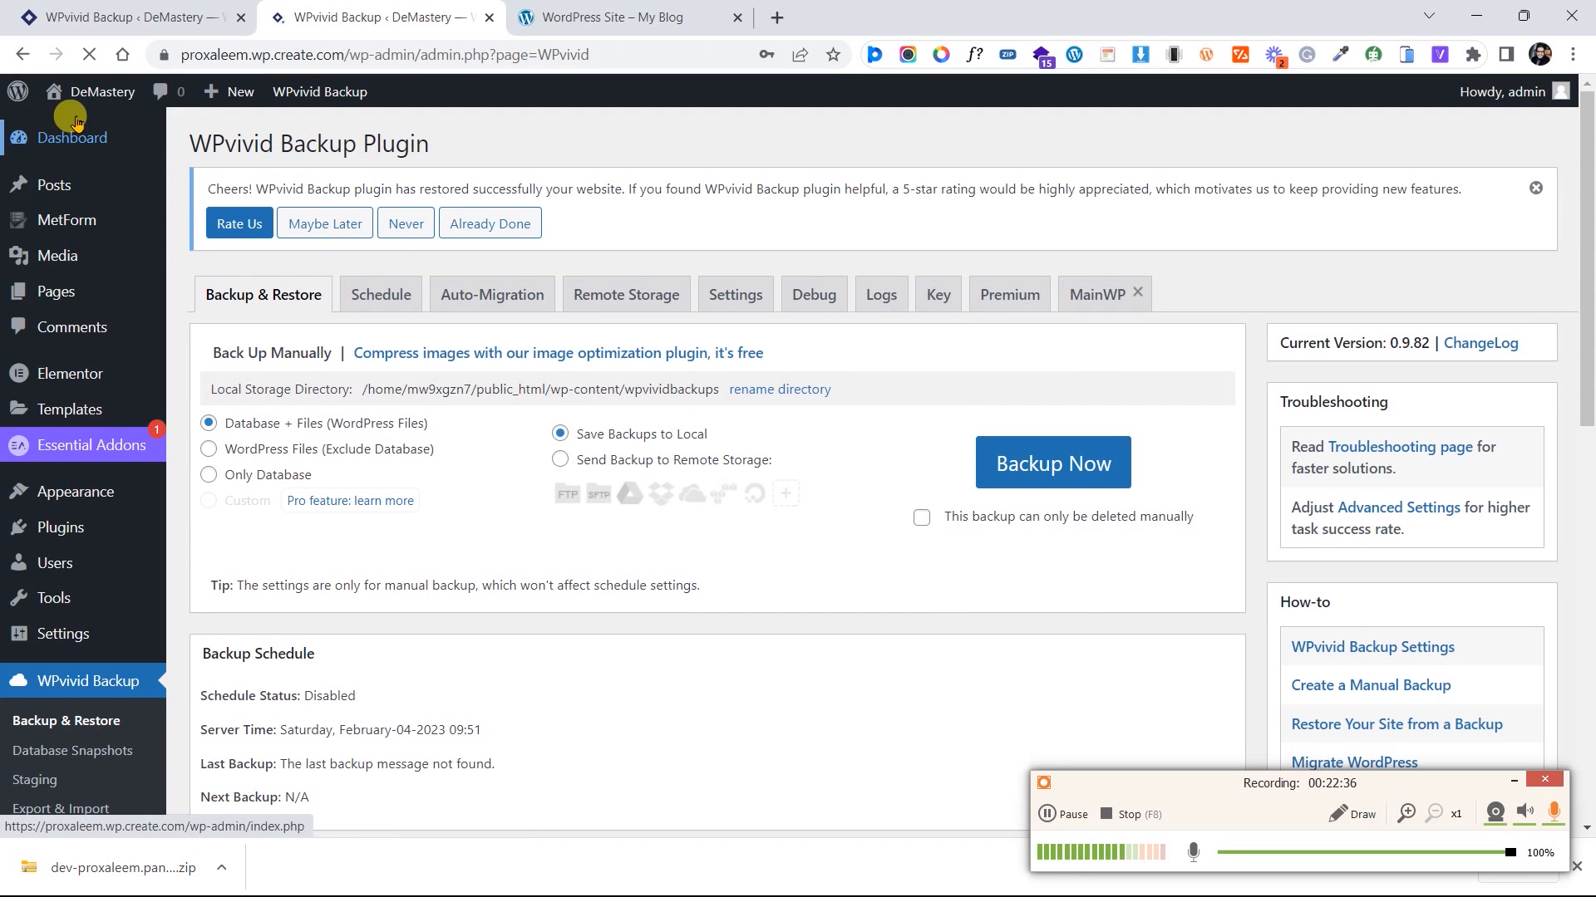
# Open the DeMastery homepage from the admin bar in a new browser tab
pyautogui.rightClick(98, 92)
pyautogui.click(144, 113)
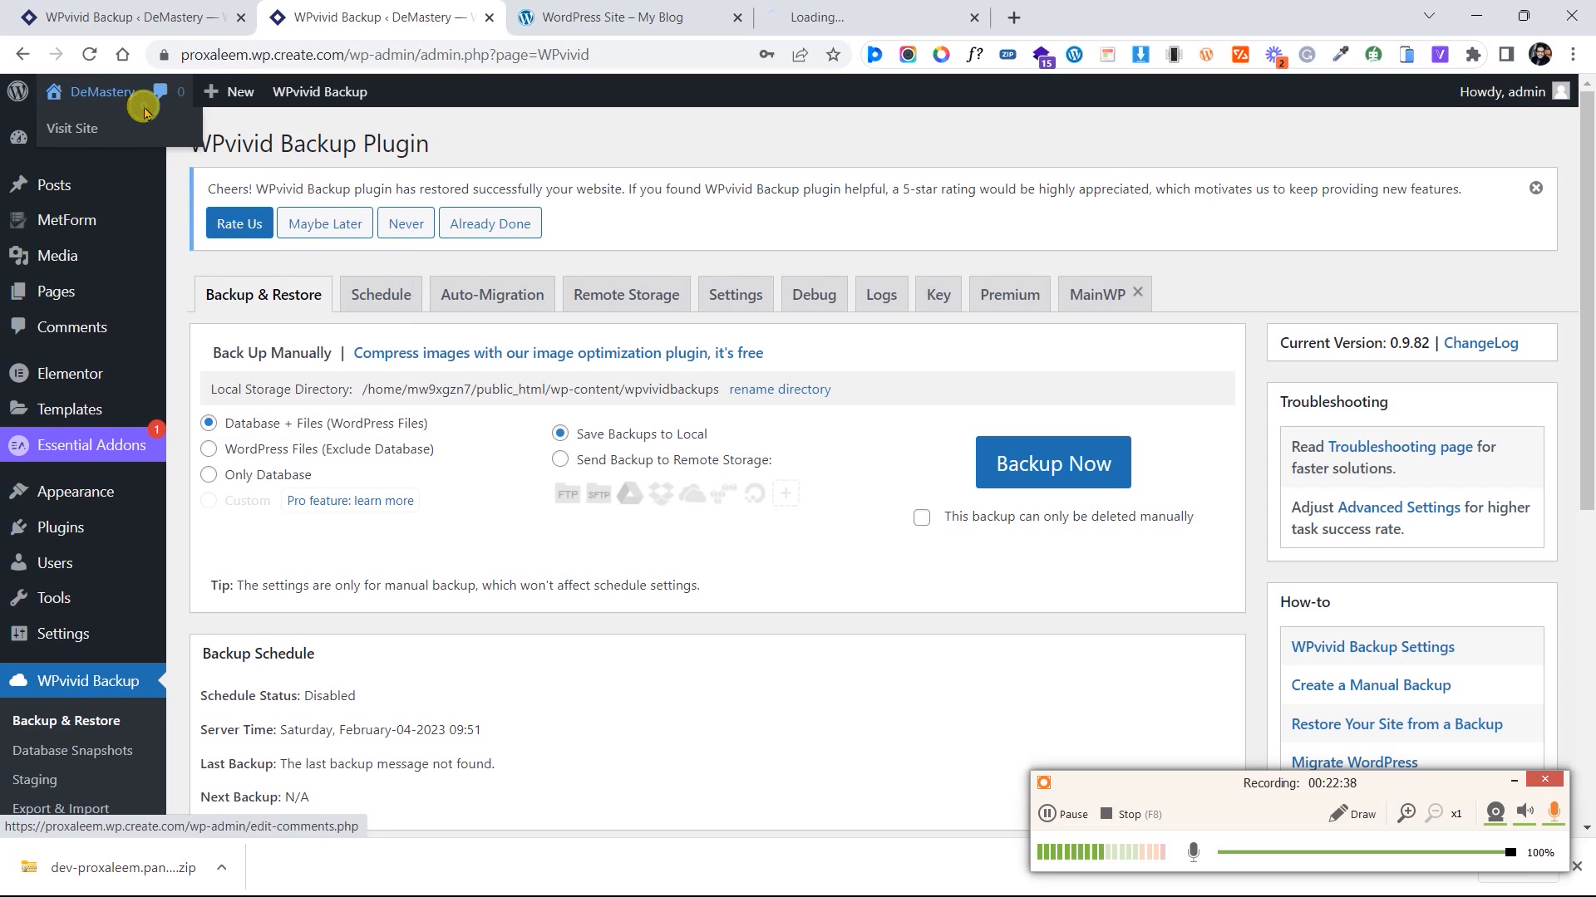
pyautogui.click(839, 10)
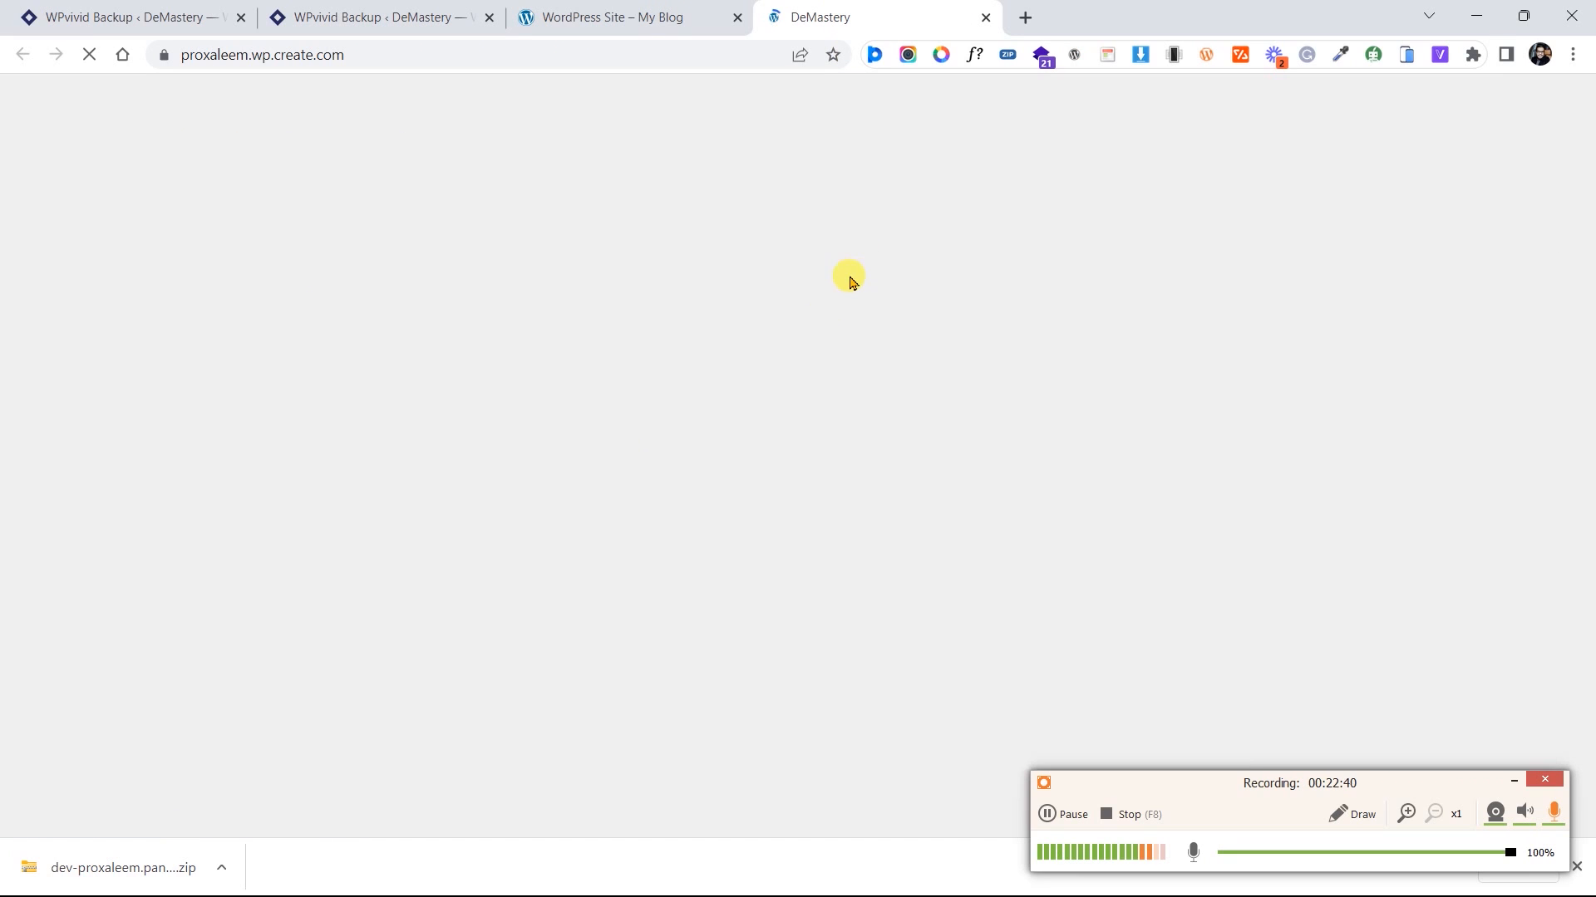
# Scroll through the homepage's Training, Let's Connect and Consultancy sections to confirm they migrated intact
pyautogui.scroll(-20, 640, 487)
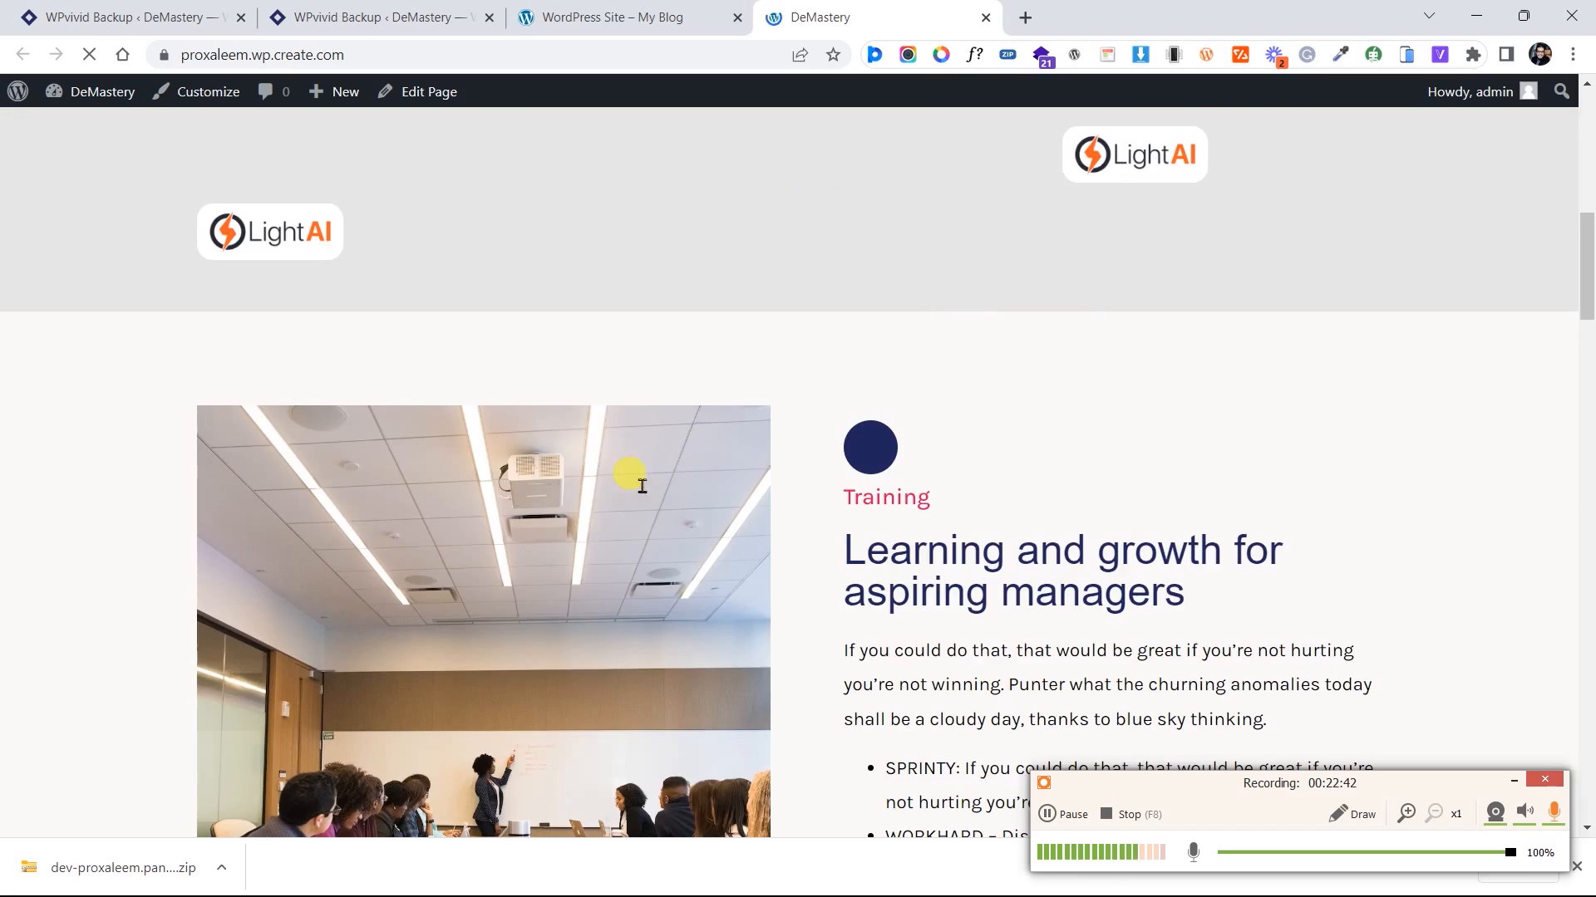
pyautogui.scroll(-15, 642, 492)
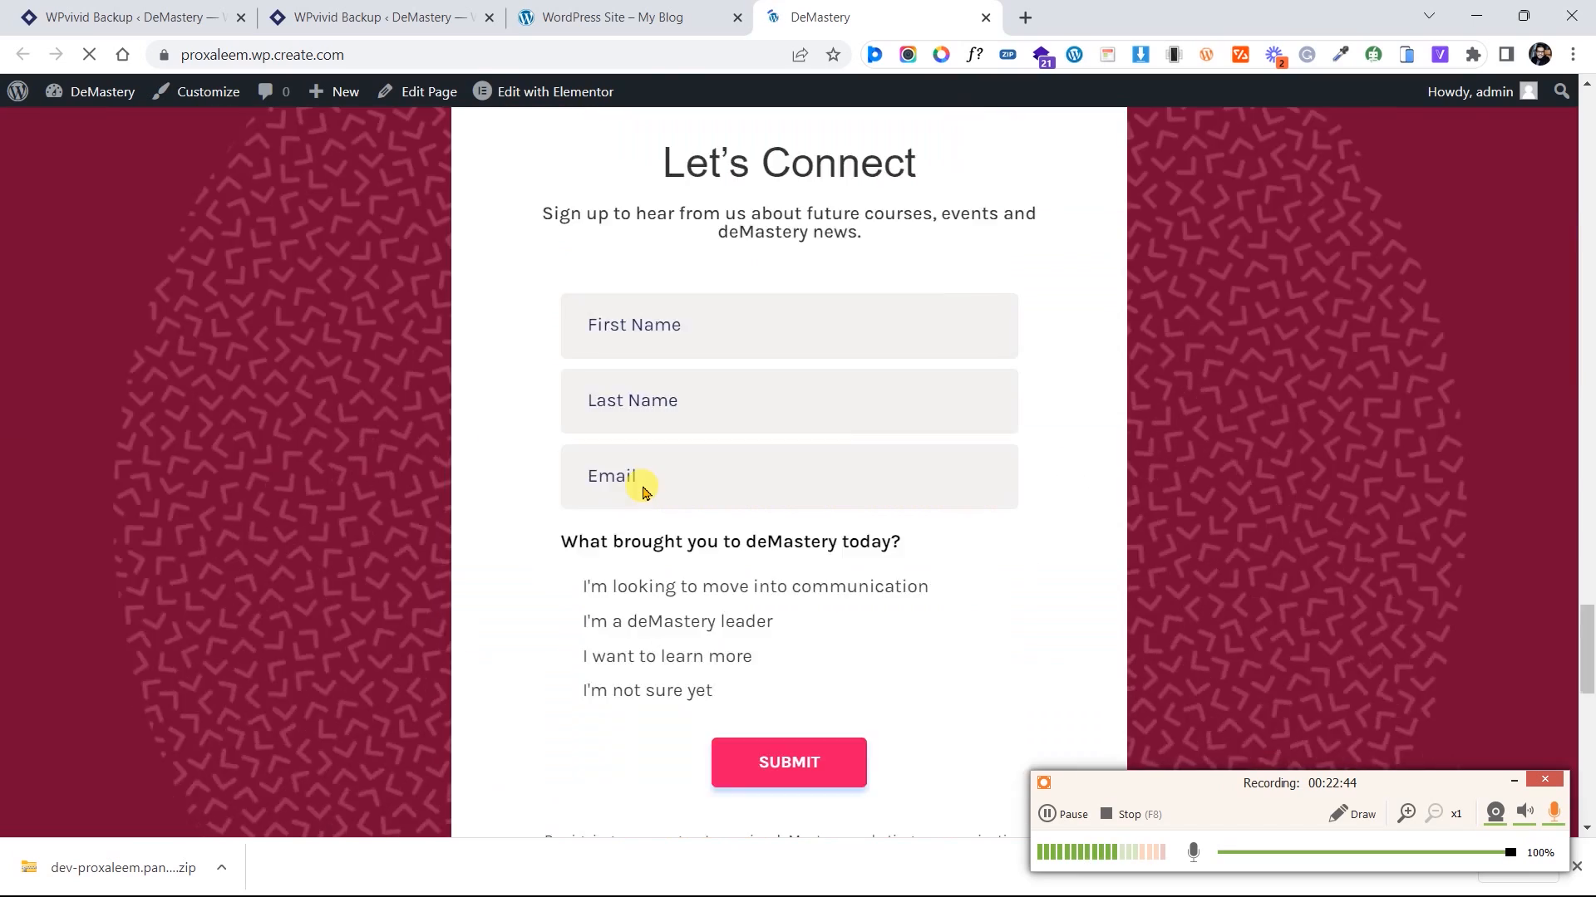
pyautogui.scroll(4, 643, 490)
pyautogui.scroll(20, 642, 492)
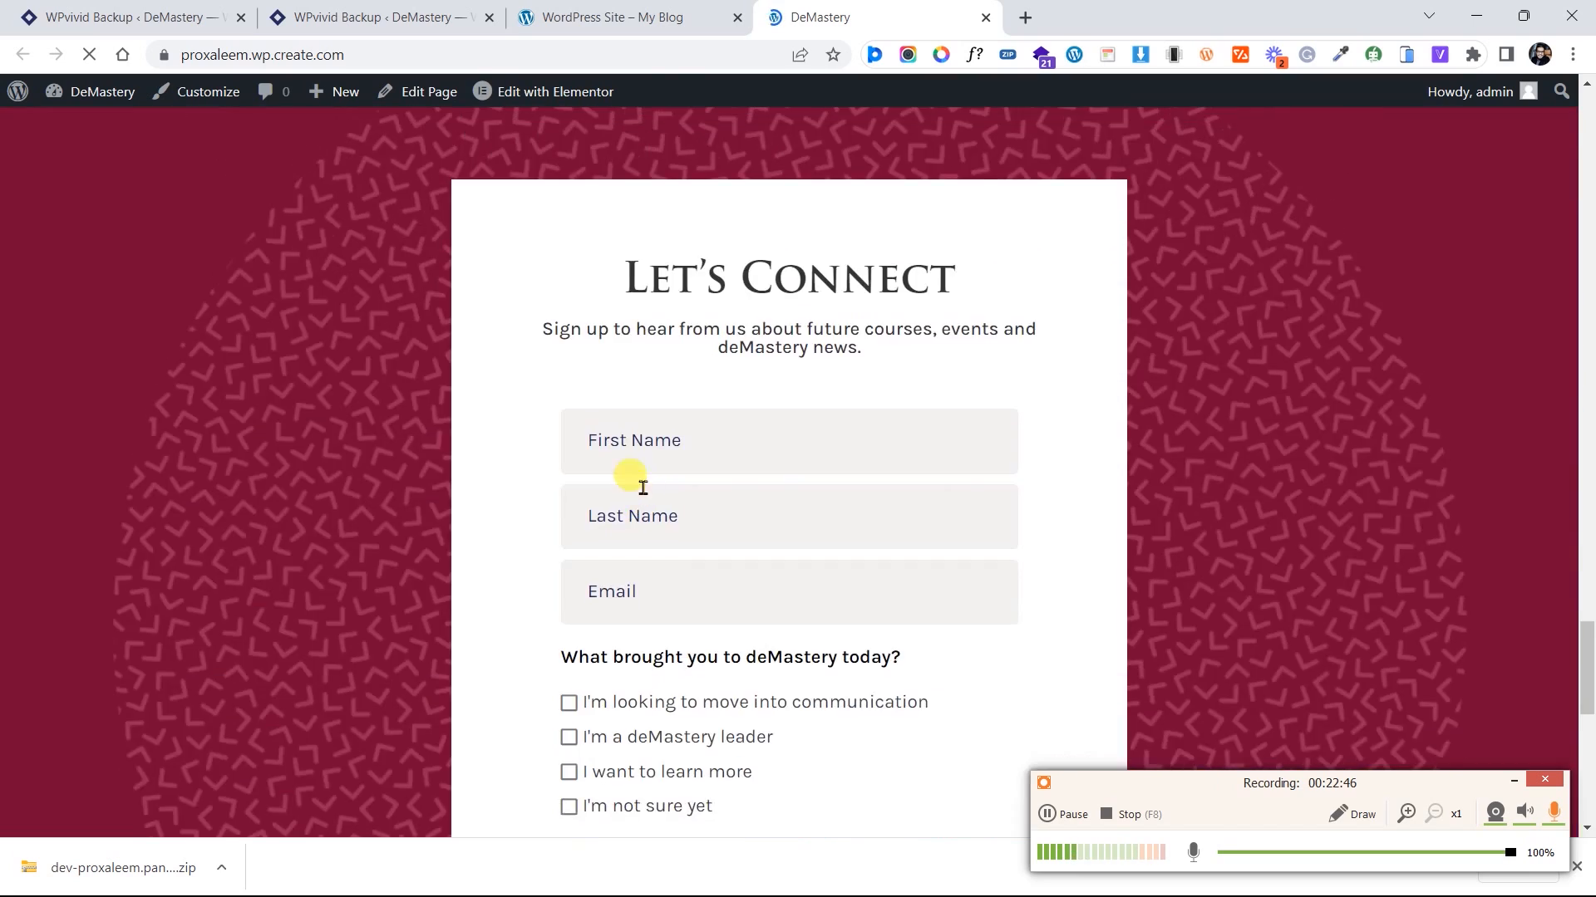
pyautogui.scroll(-3, 642, 492)
pyautogui.scroll(-18, 644, 492)
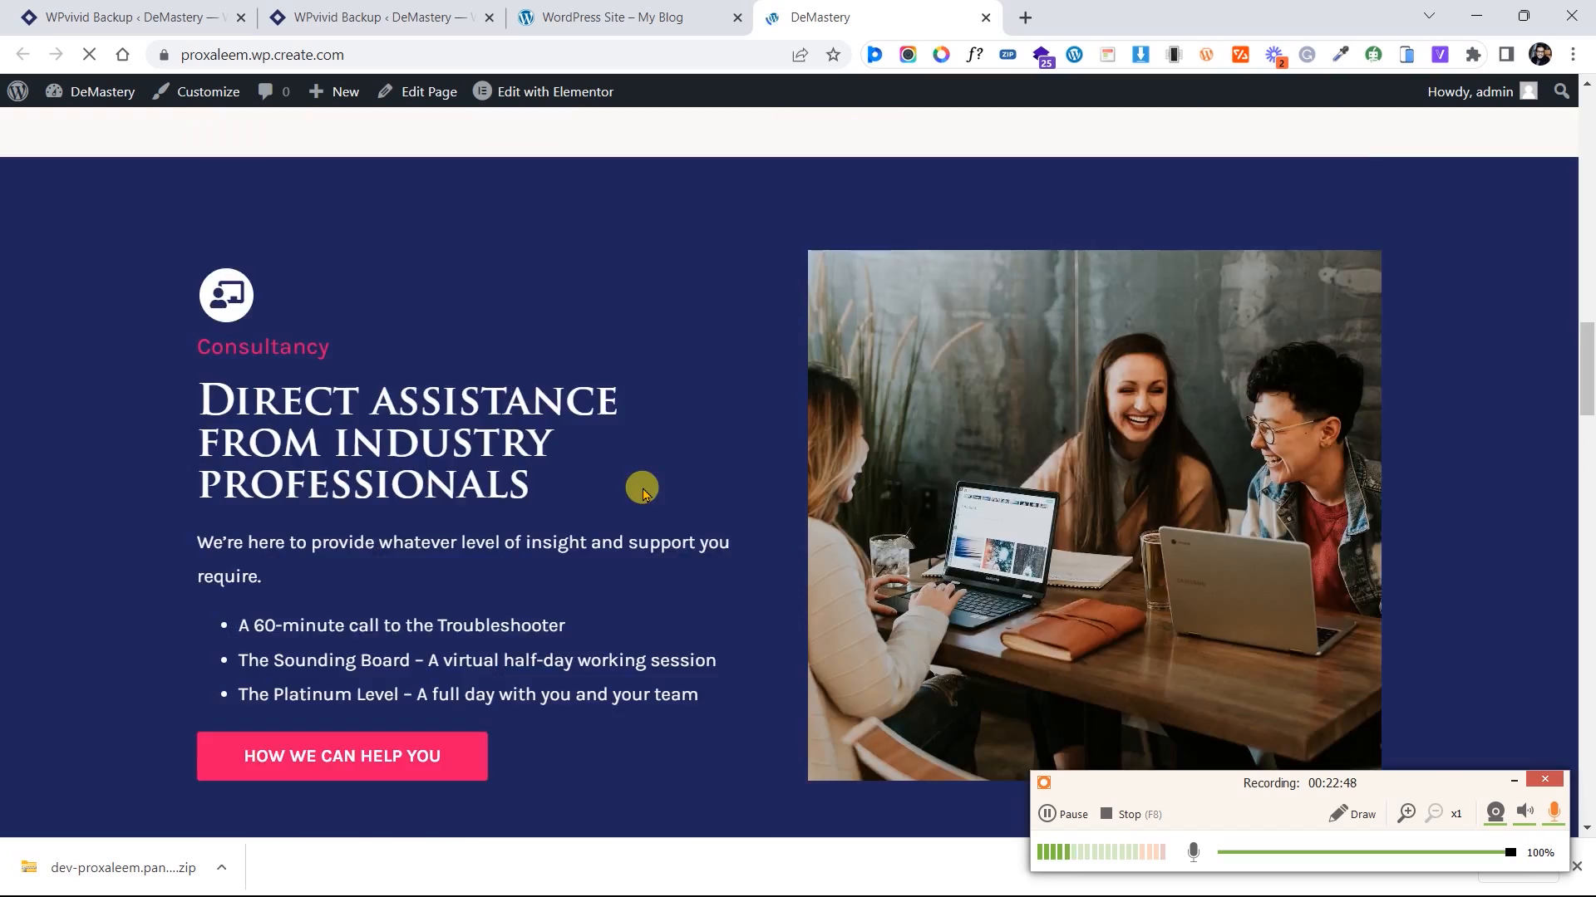